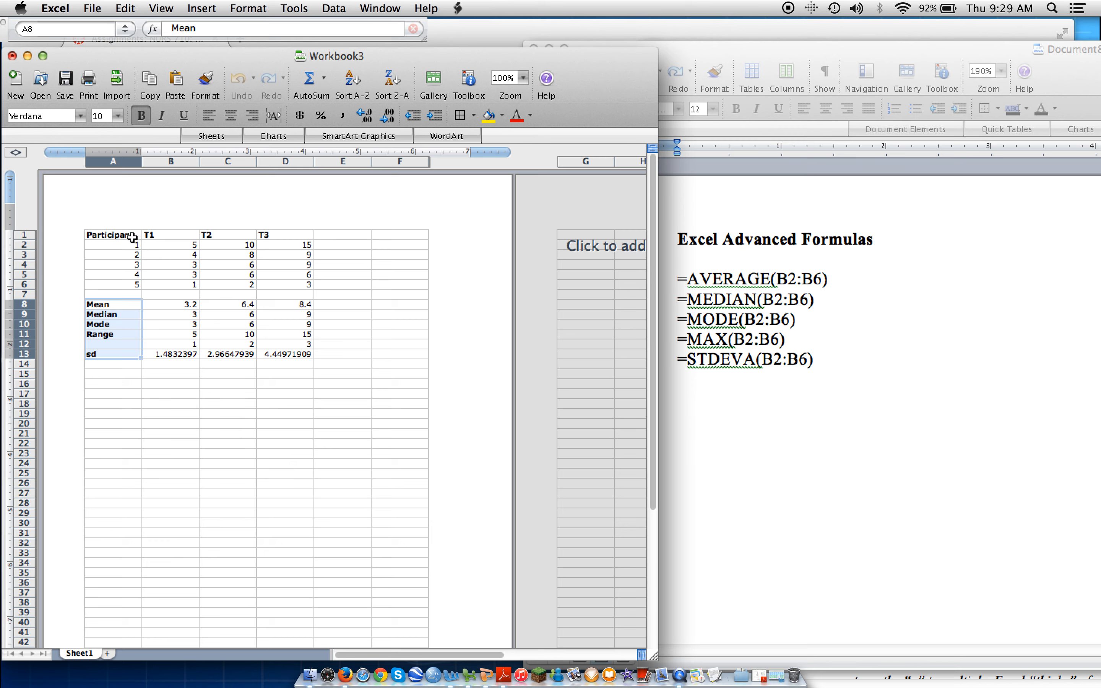
- Examine the T1, T2 and T3 headings and the five participants' scores in B2 through D6
click(172, 237)
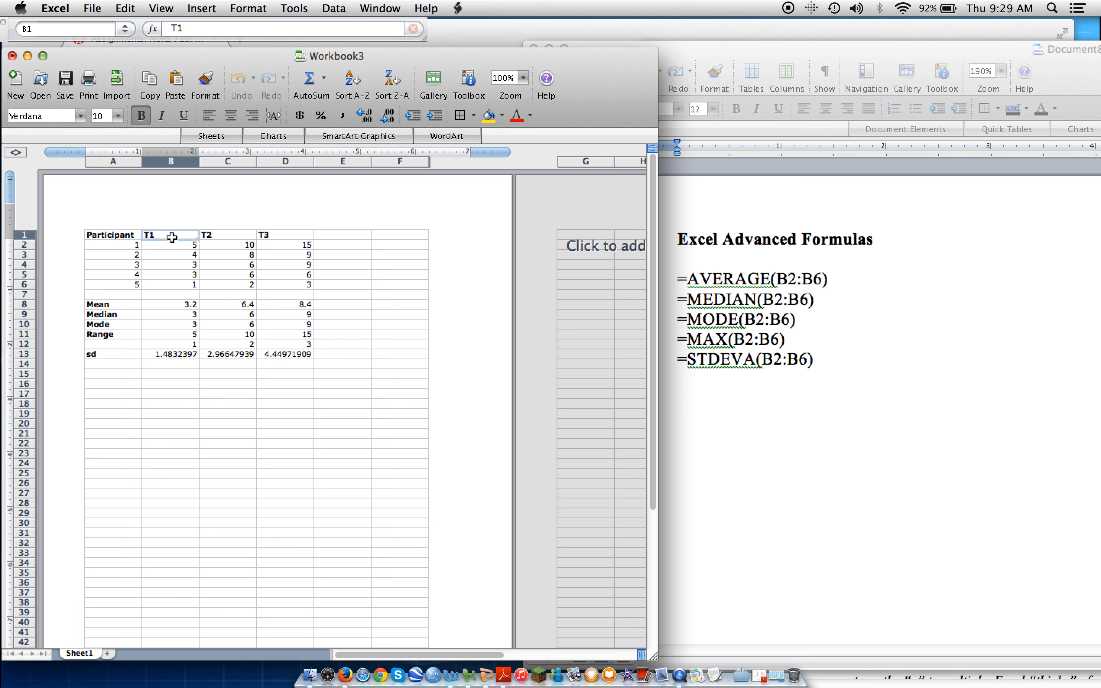
click(236, 236)
click(285, 236)
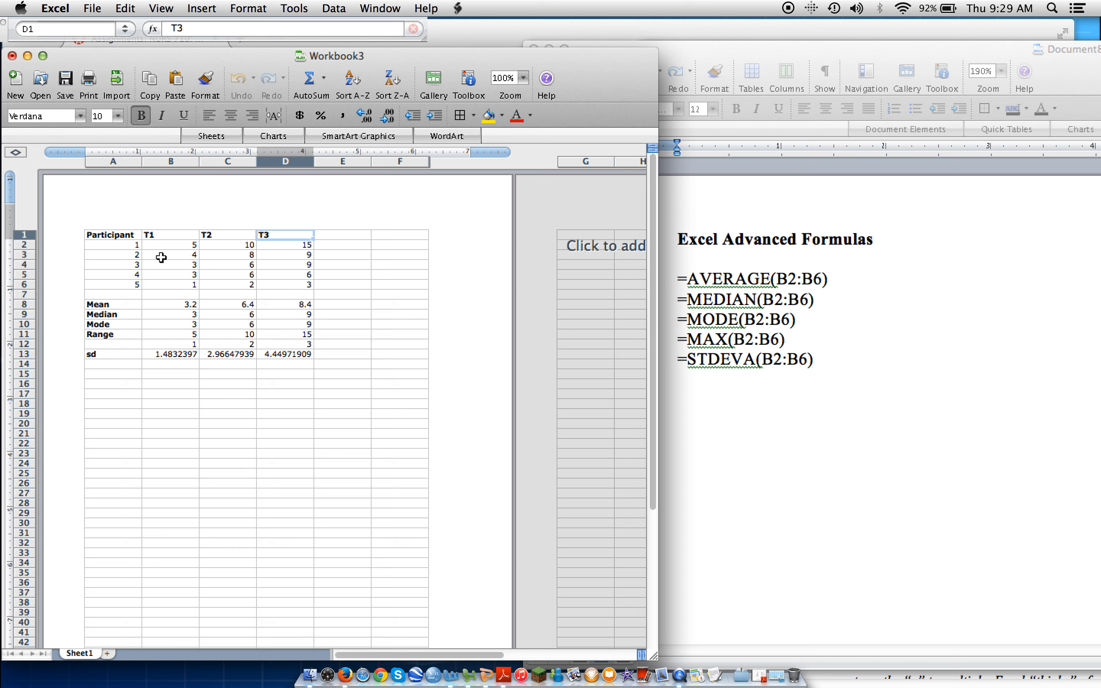
click(172, 249)
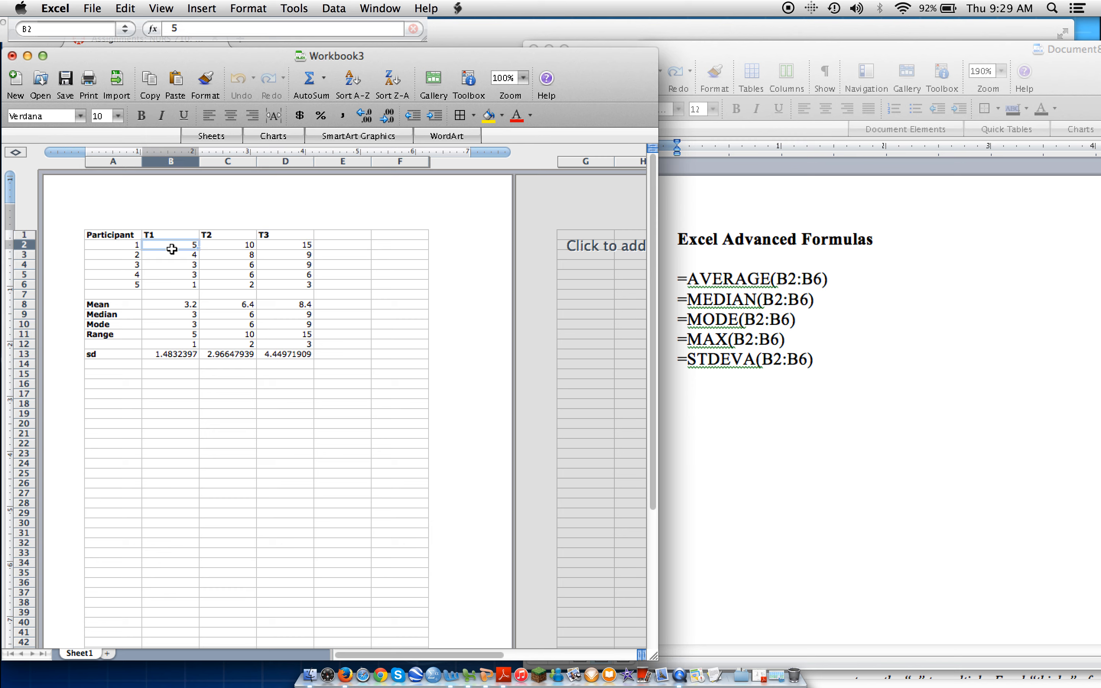
key(Down)
key(Down)
key(Down)
key(Down)
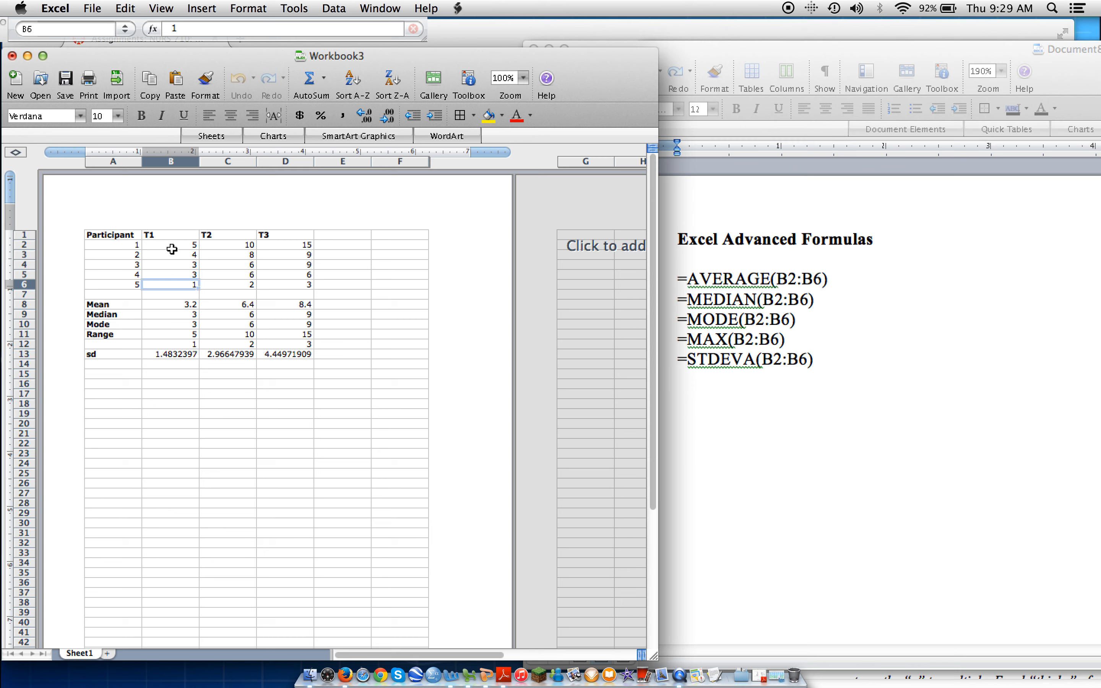
key(Right)
key(Up)
key(Up)
key(Up)
key(Up)
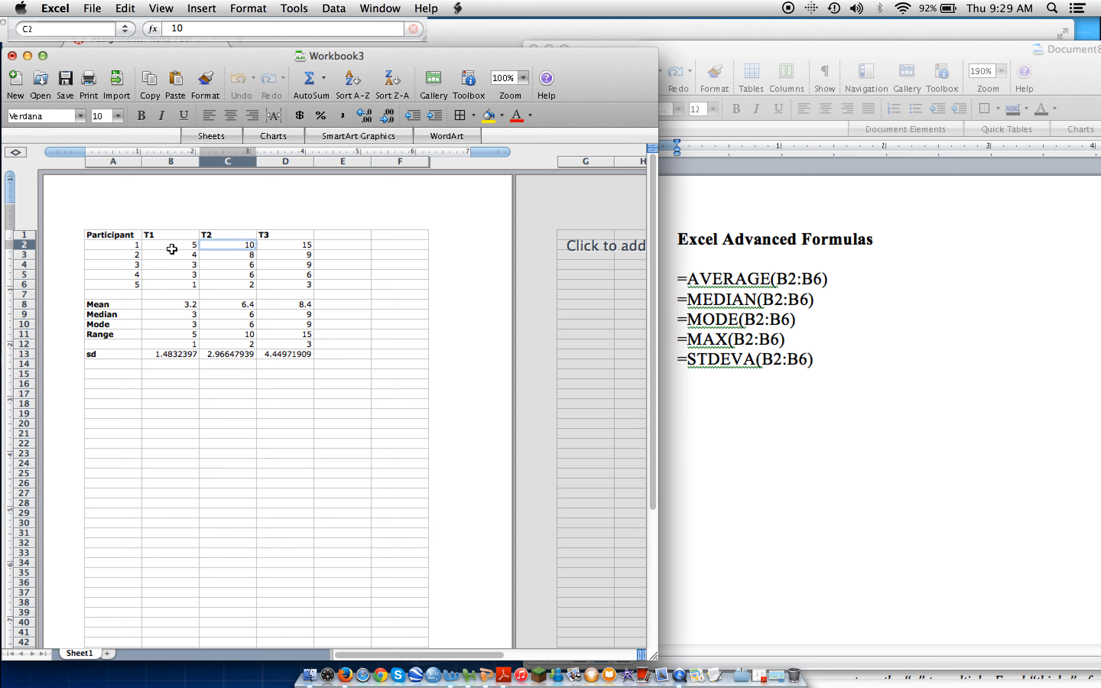
key(Down)
key(Down)
key(Down)
key(Down)
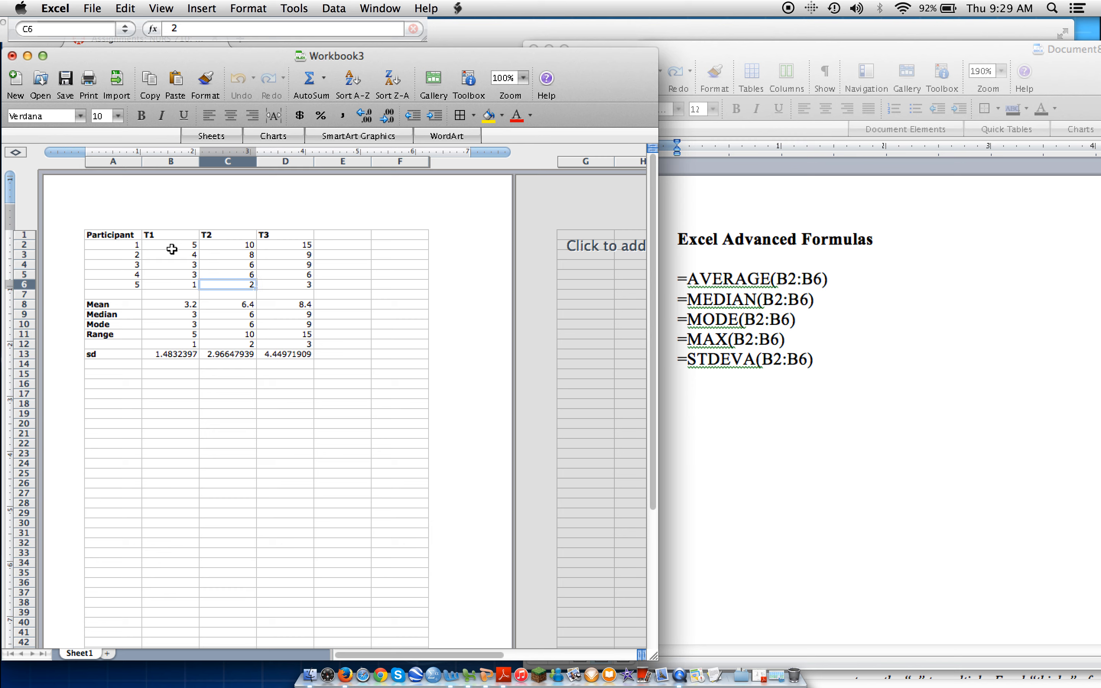
key(Right)
key(Up)
key(Up)
key(Up)
key(Up)
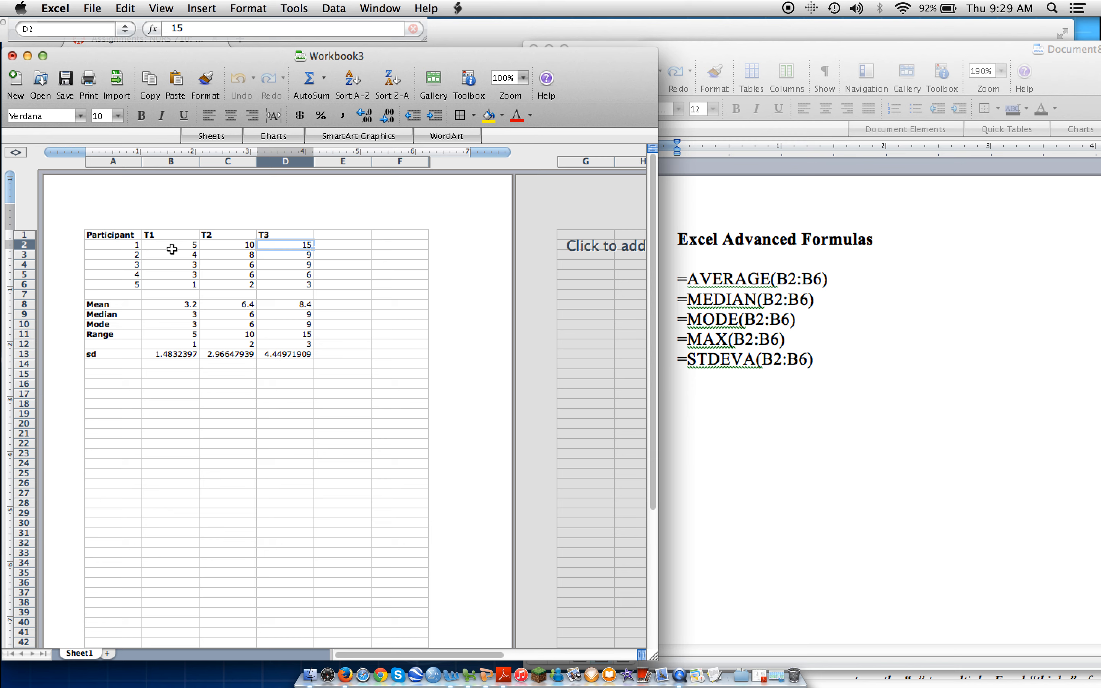
key(Down)
key(Down)
key(Down)
key(Down)
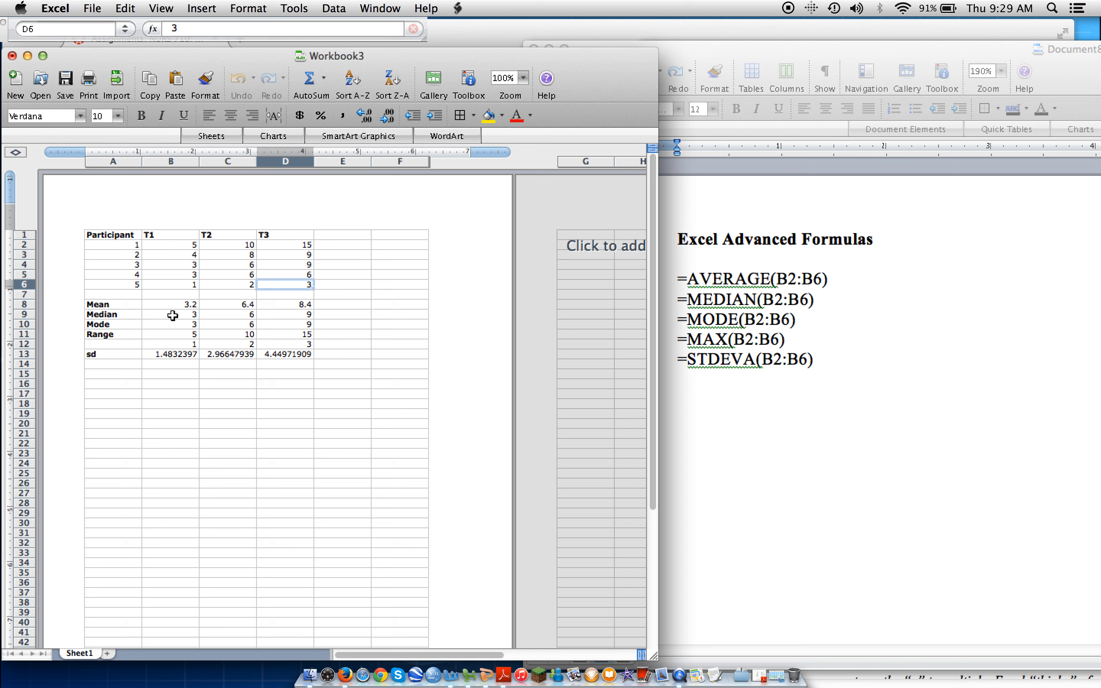
- Examine the Mean, Median, Mode, Range and sd row labels in A8 through A13
click(110, 304)
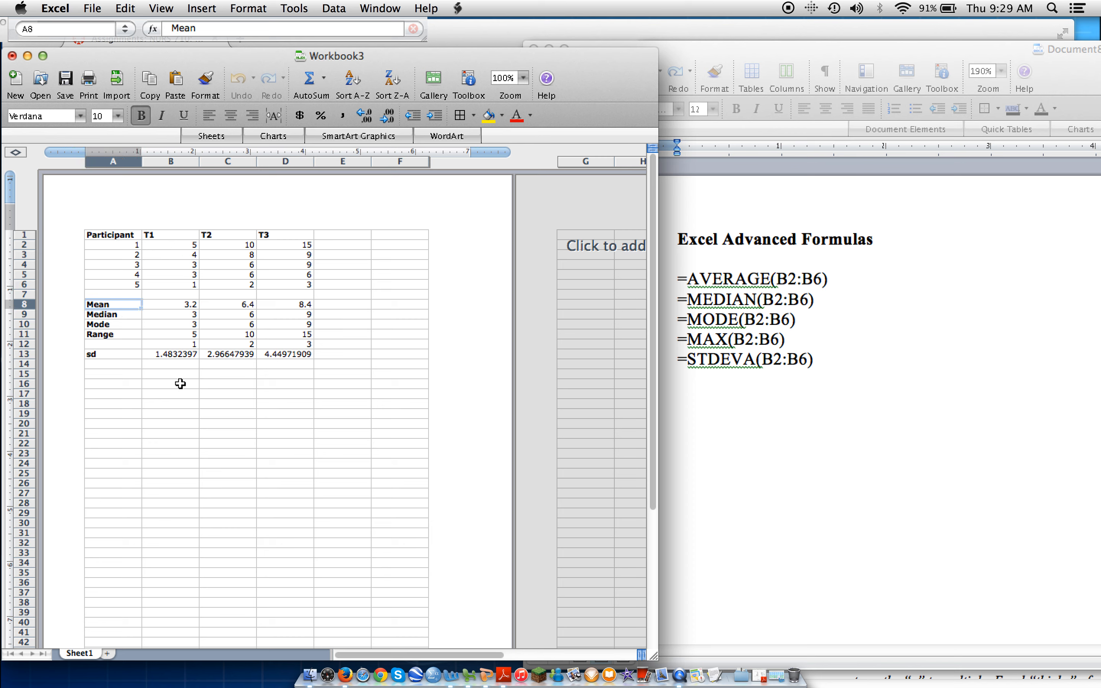
key(Down)
key(Down)
key(Down)
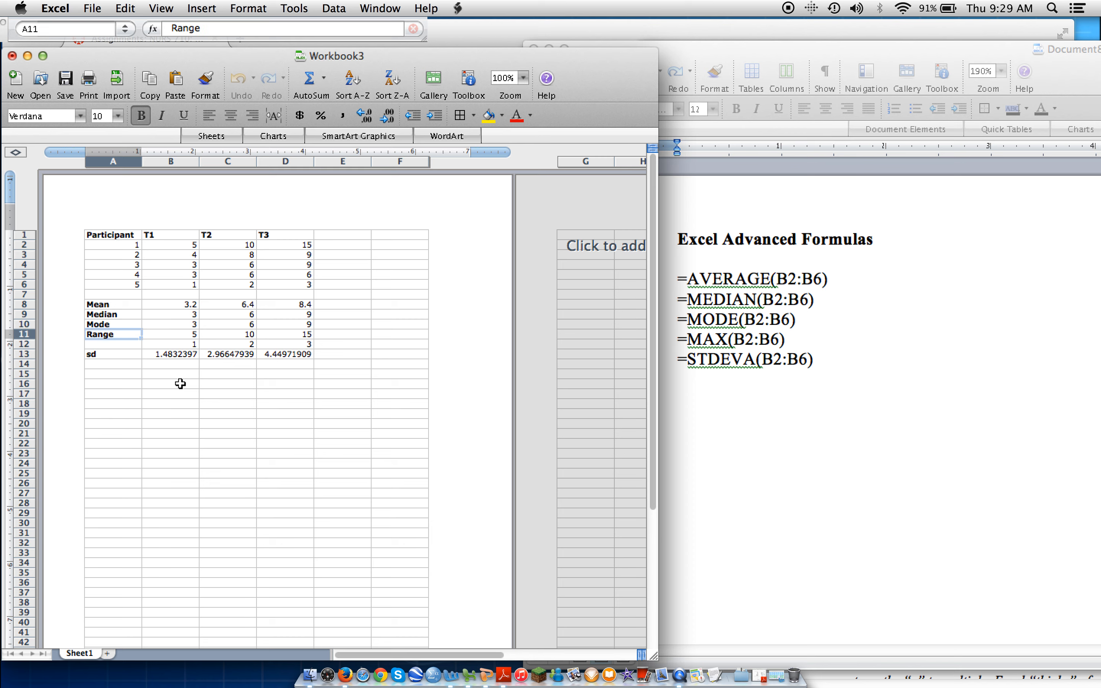
key(Down)
key(Down)
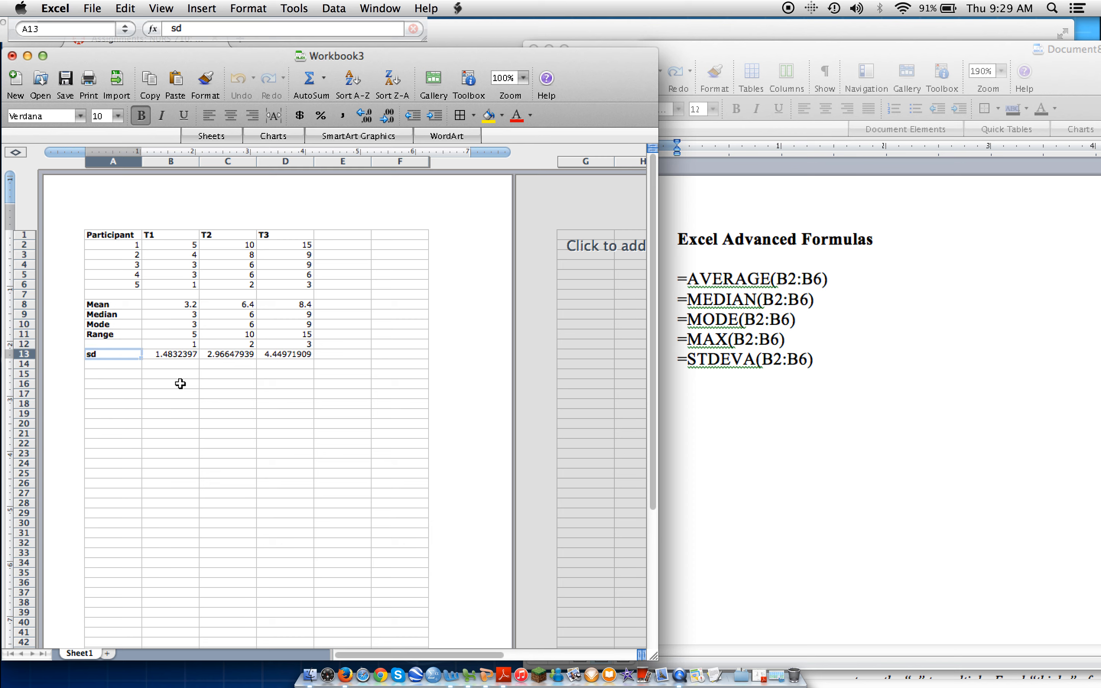
key(Right)
key(Left)
- Replace the T1 mean in B8 with the formula =AVERAGE(B2:B6)
click(163, 305)
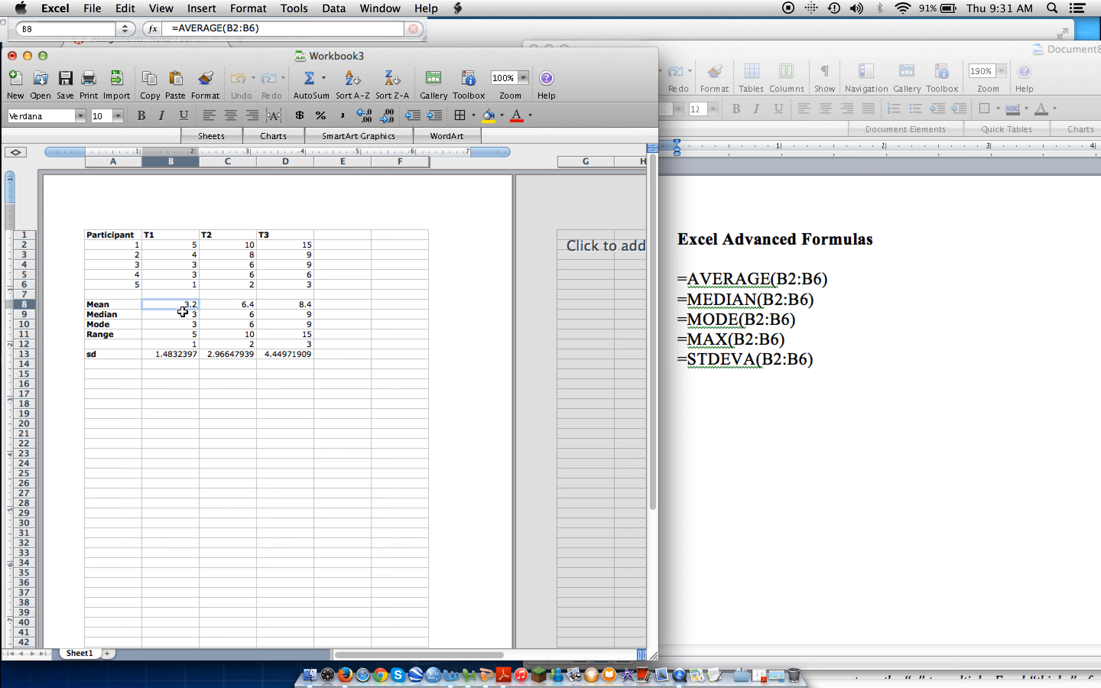
key(BackSpace)
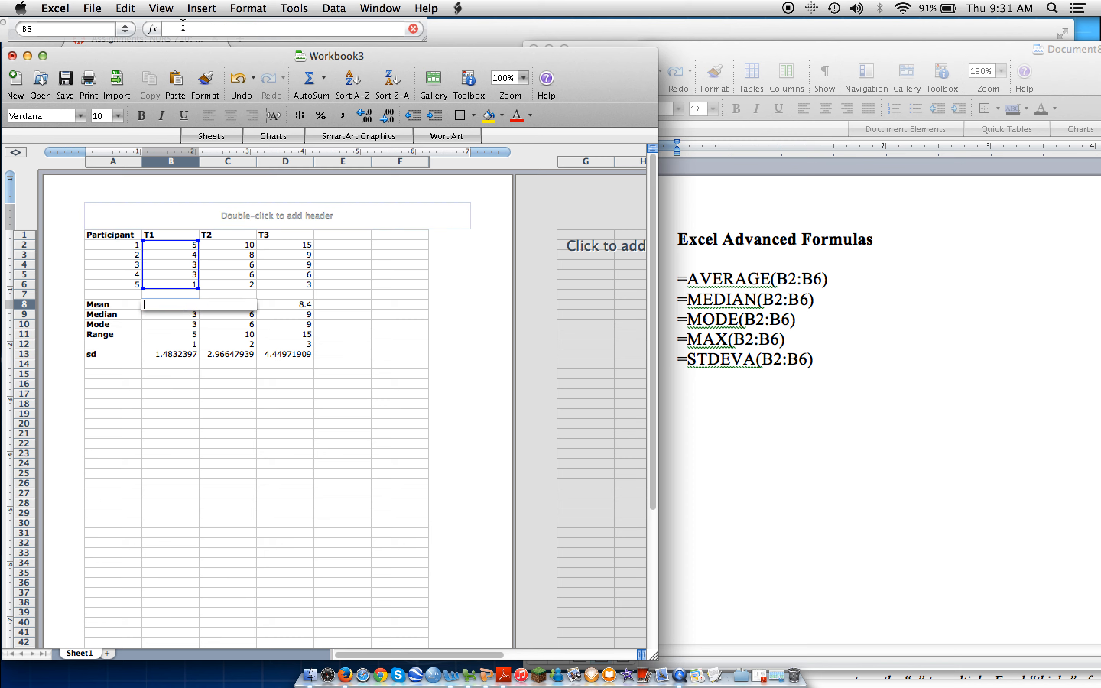
text(=AVERAGE(B2:B6)
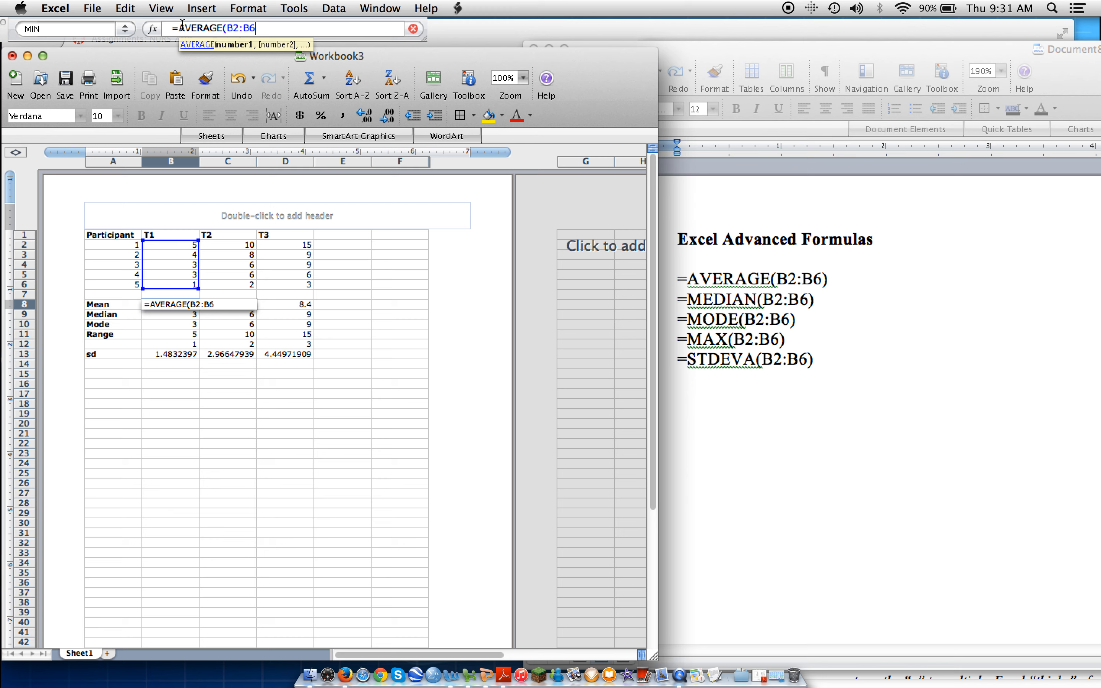
text())
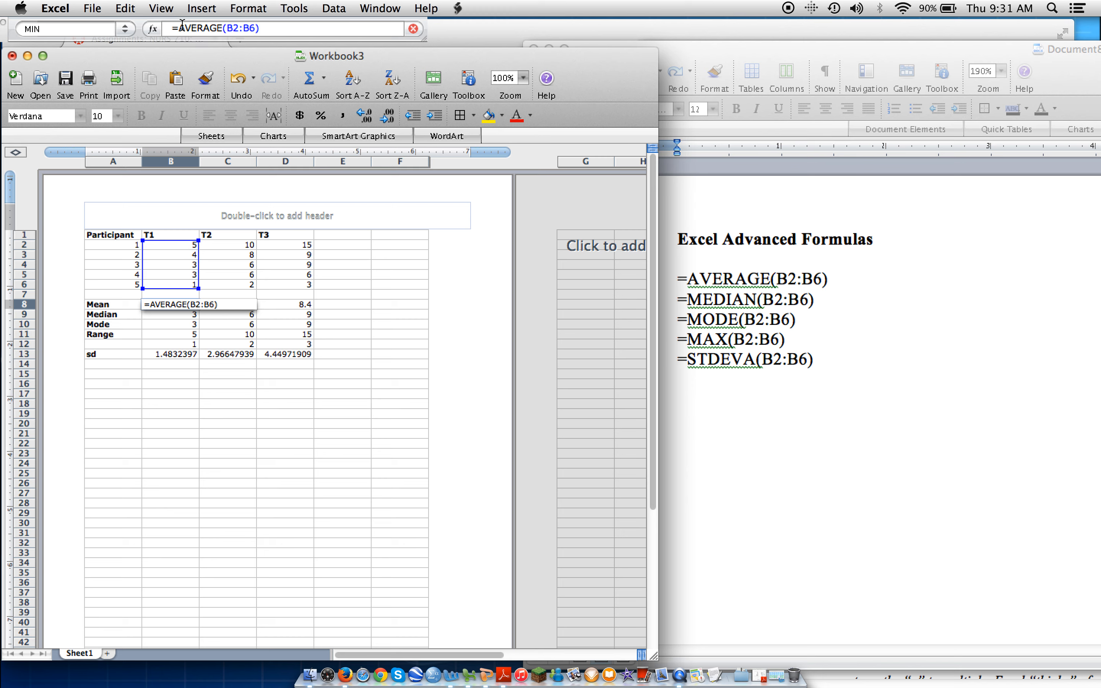
key(Return)
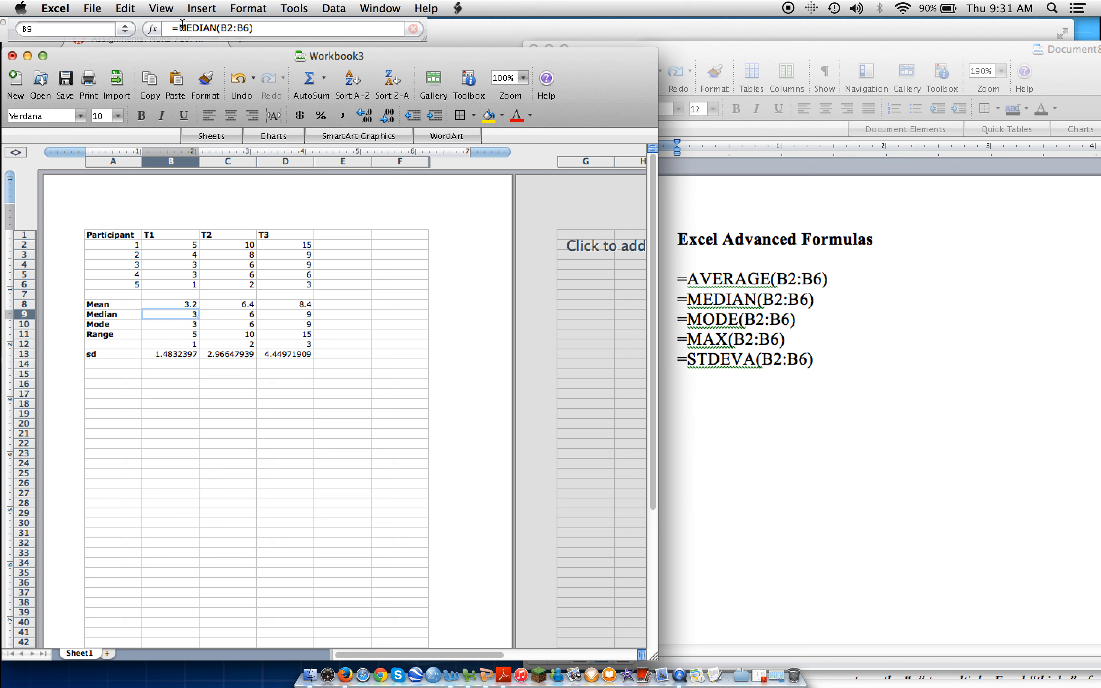
key(Up)
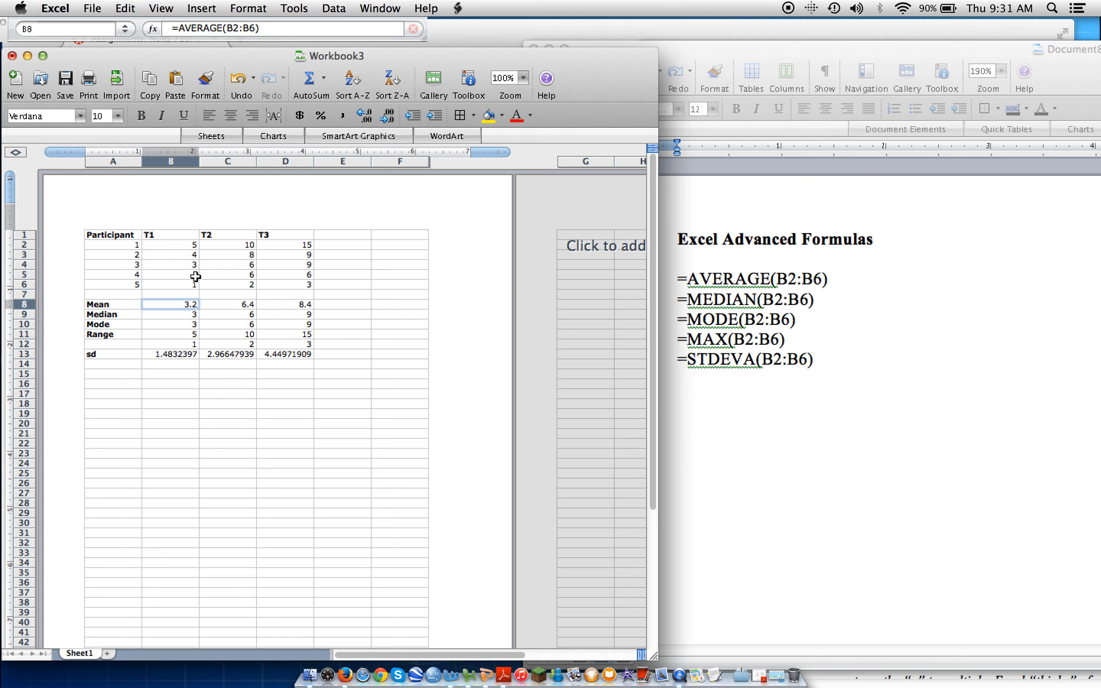
- Clear the T2 and T3 means in C8 and D8
click(239, 304)
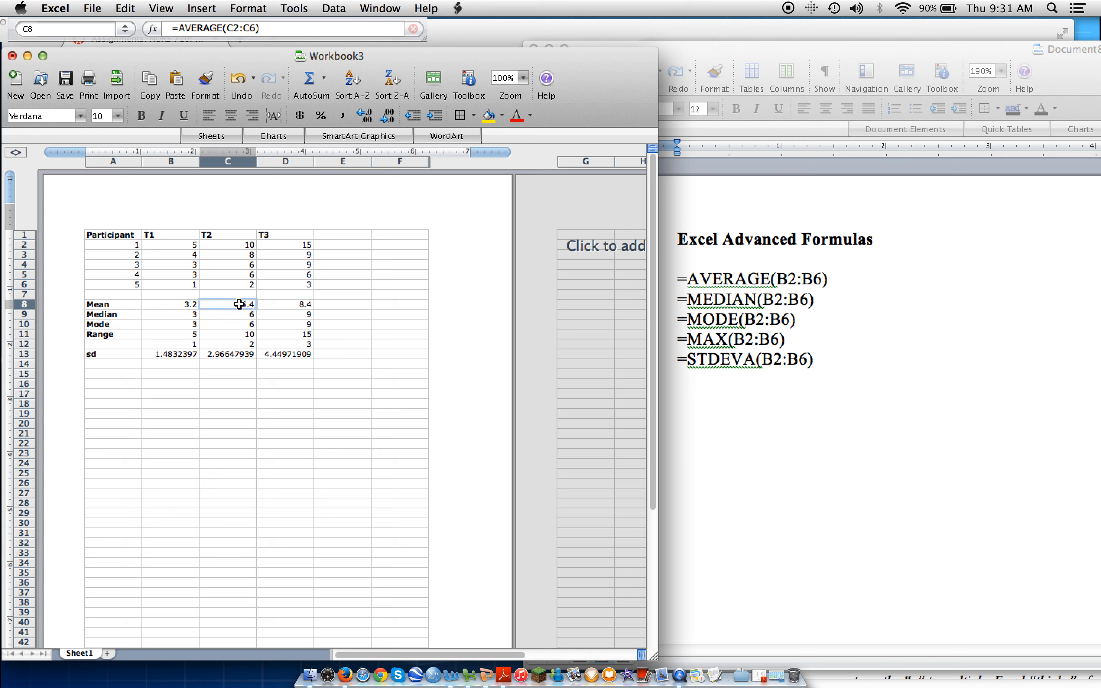
key(BackSpace)
key(Right)
key(BackSpace)
key(Down)
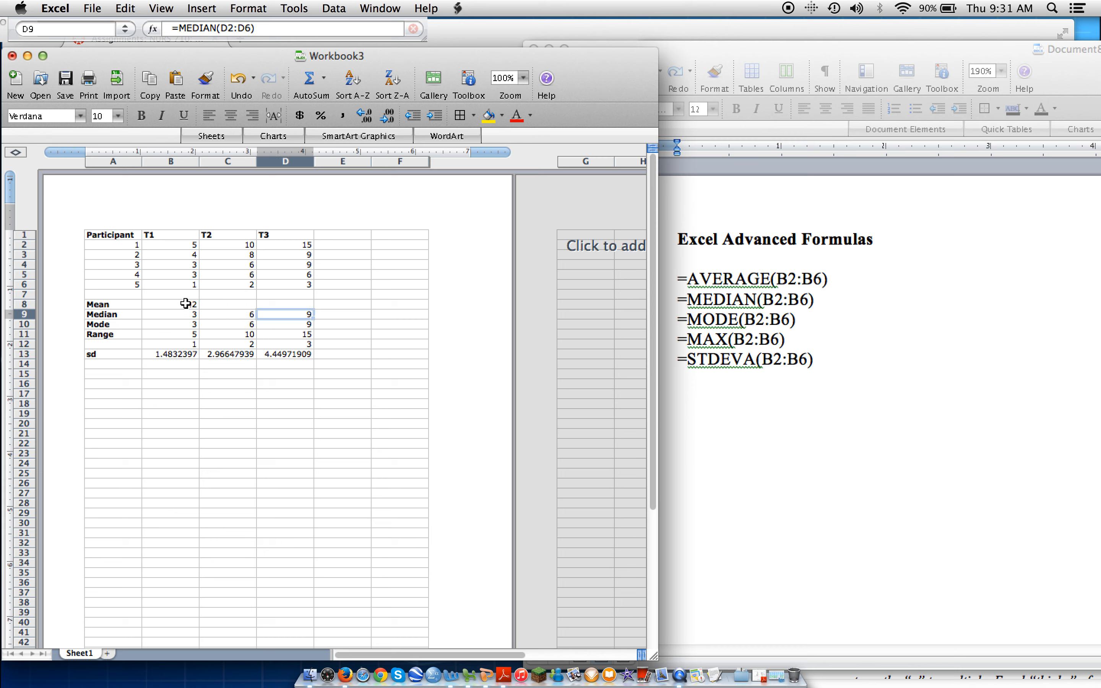
- Fill the T1 mean formula from B8 across to D8 and check the formula in each mean cell
click(186, 304)
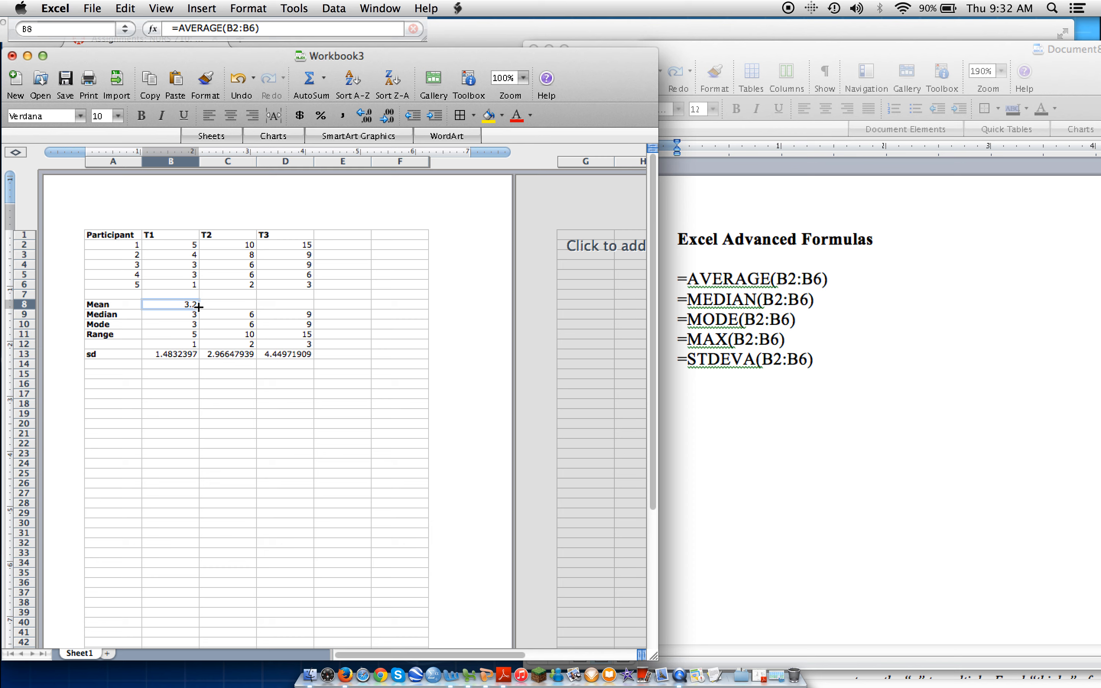
drag(199, 307, 292, 304)
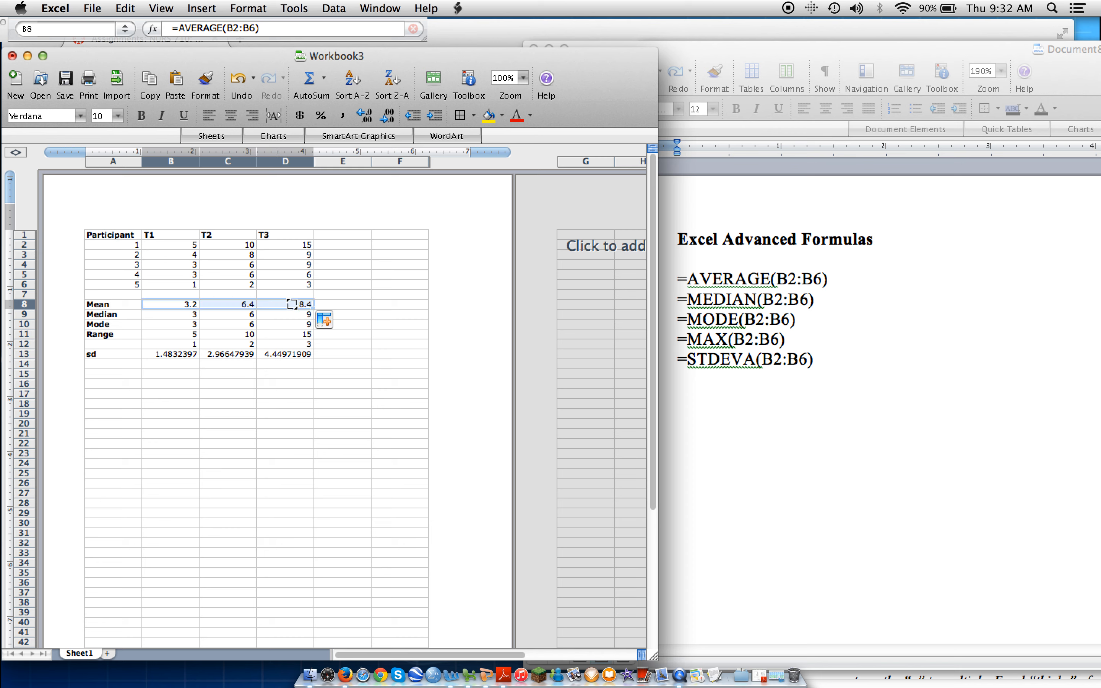
click(177, 306)
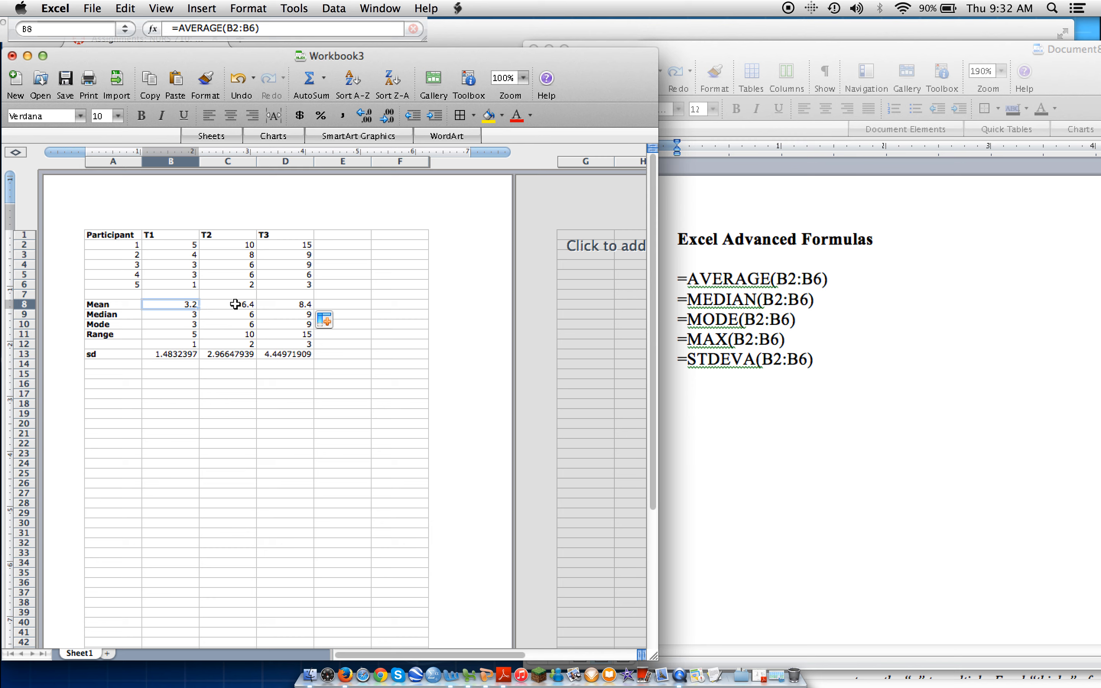
click(285, 304)
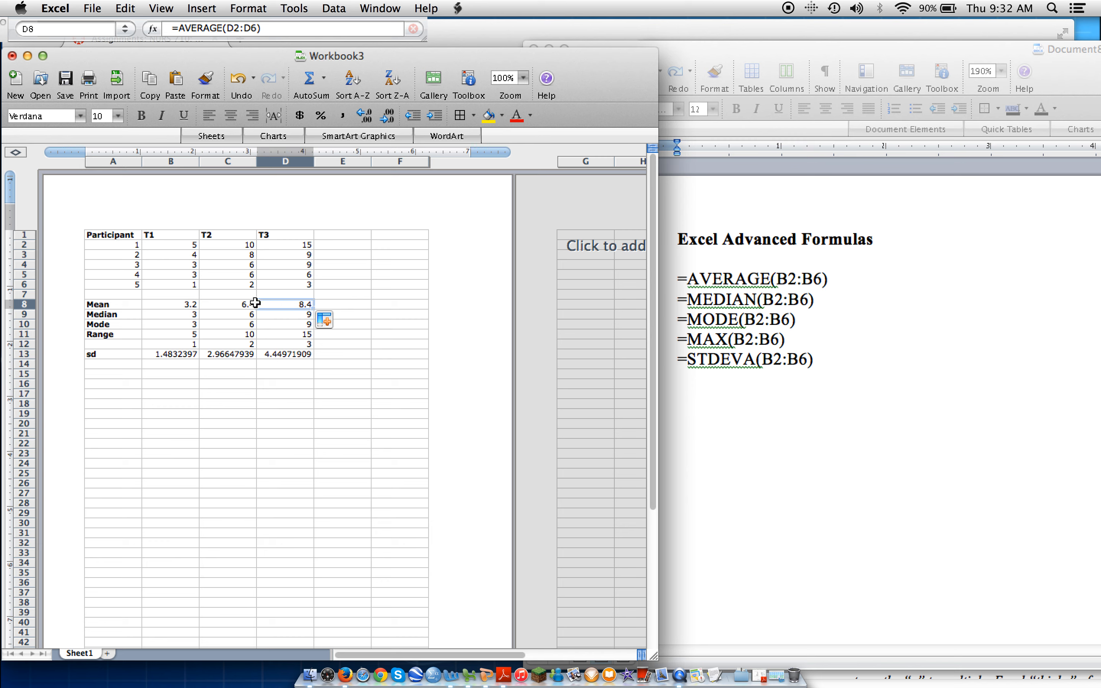
click(234, 306)
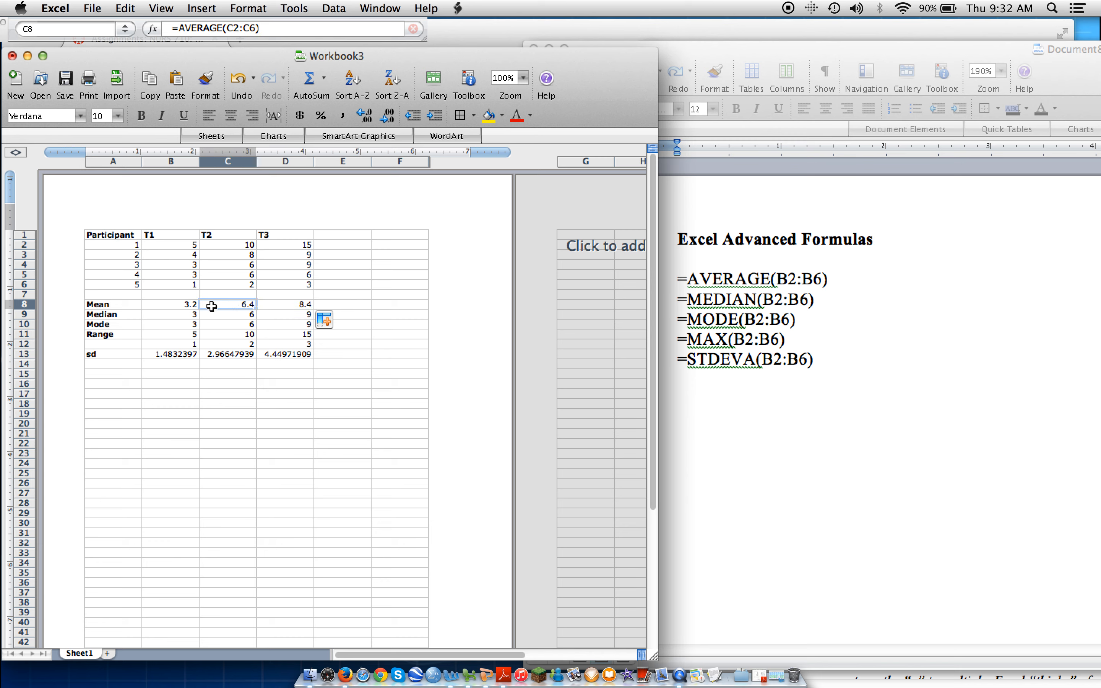
click(185, 306)
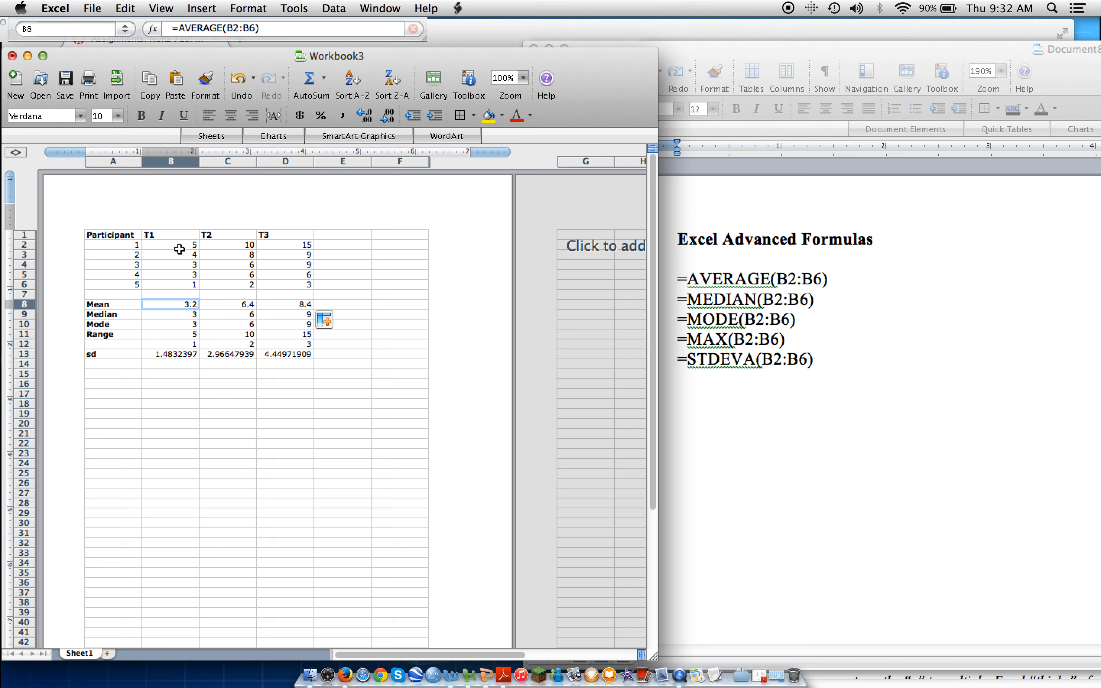
click(227, 304)
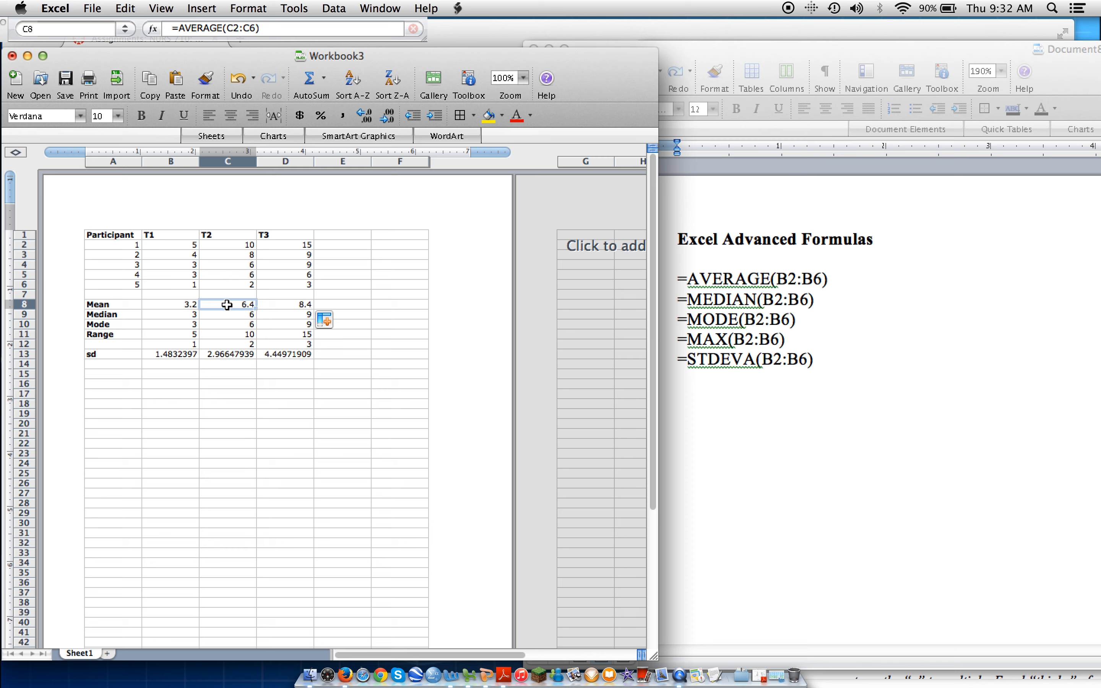
click(289, 309)
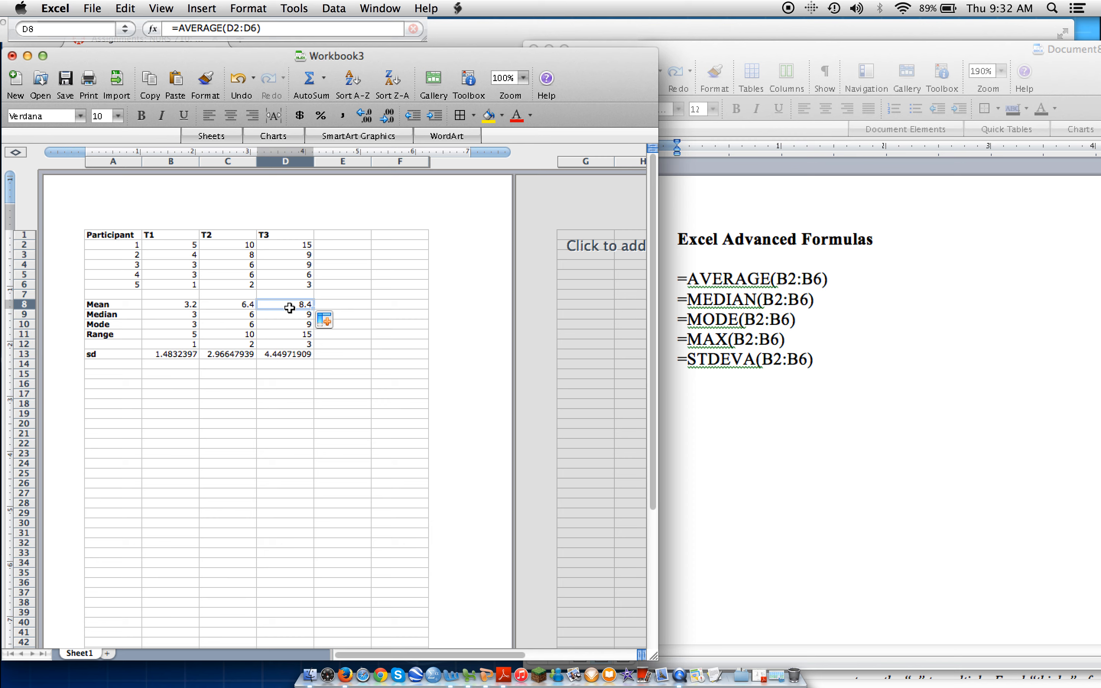
- Clear the T1 median, mode, range and standard deviation formulas in B9 through B13
click(187, 315)
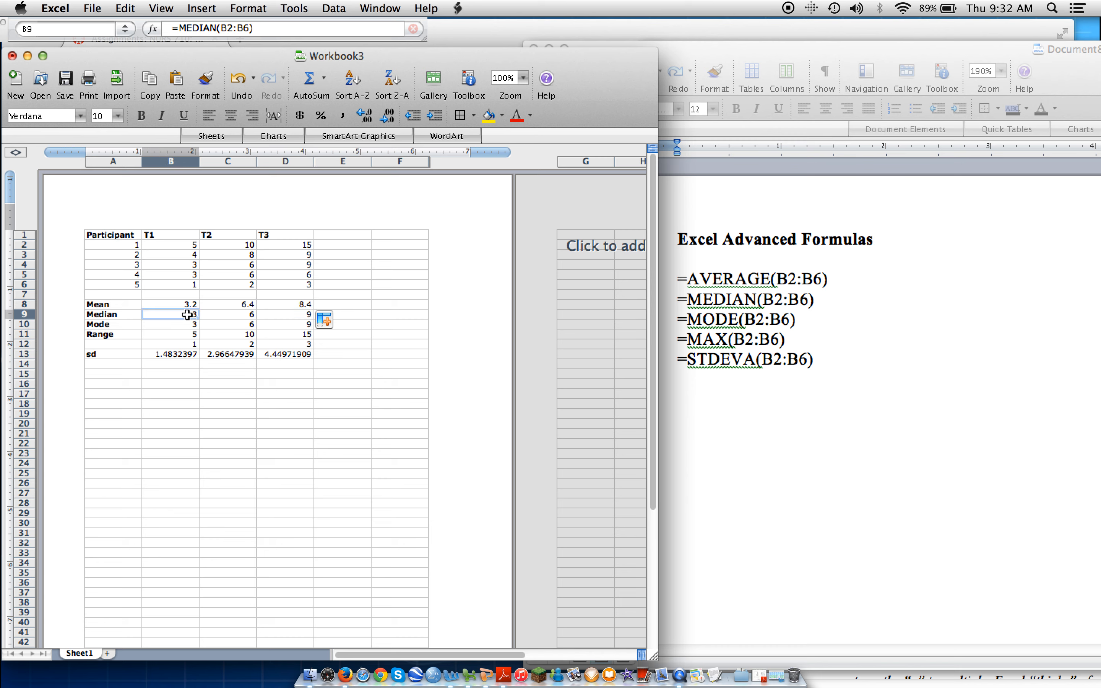
double_click(187, 315)
key(Return)
key(BackSpace)
key(Return)
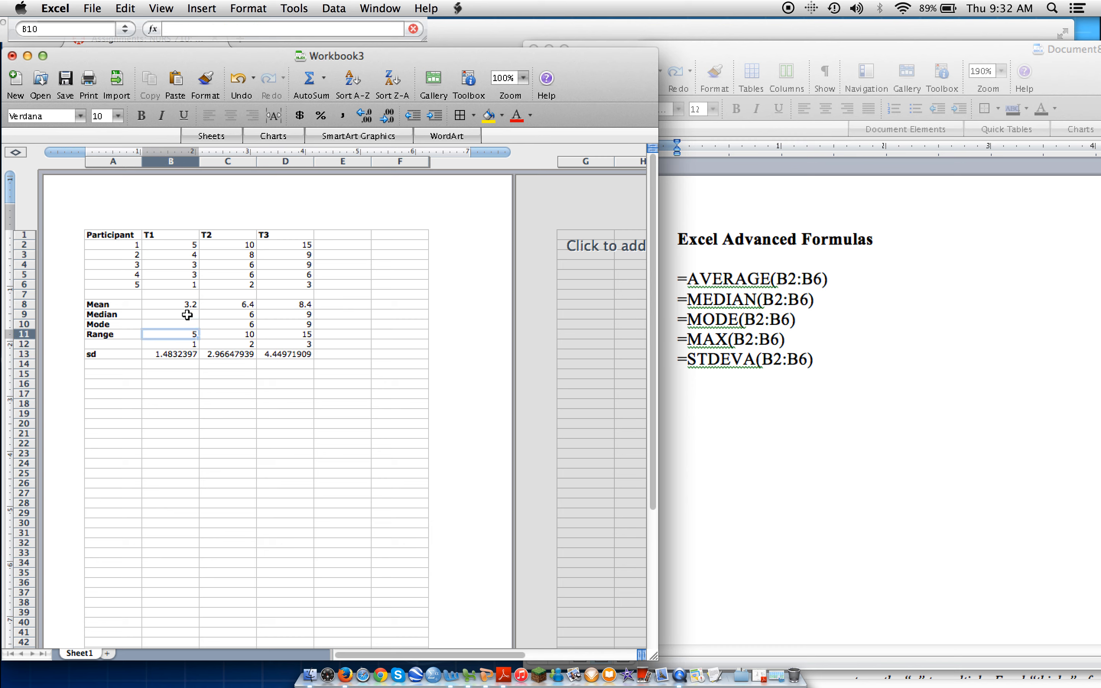
key(BackSpace)
key(Return)
key(BackSpace)
key(Return)
key(BackSpace)
- Clear the T2 median, mode, range and standard deviation formulas in C9 through C13
key(Up)
key(Up)
key(Up)
key(Up)
key(Right)
key(BackSpace)
key(Return)
key(BackSpace)
key(Return)
key(BackSpace)
key(Return)
key(BackSpace)
key(Return)
key(BackSpace)
- Clear the T3 median, mode, range and standard deviation formulas in D9 through D13
key(Tab)
key(BackSpace)
key(Up)
key(BackSpace)
key(Up)
key(BackSpace)
key(Up)
key(BackSpace)
key(Up)
key(BackSpace)
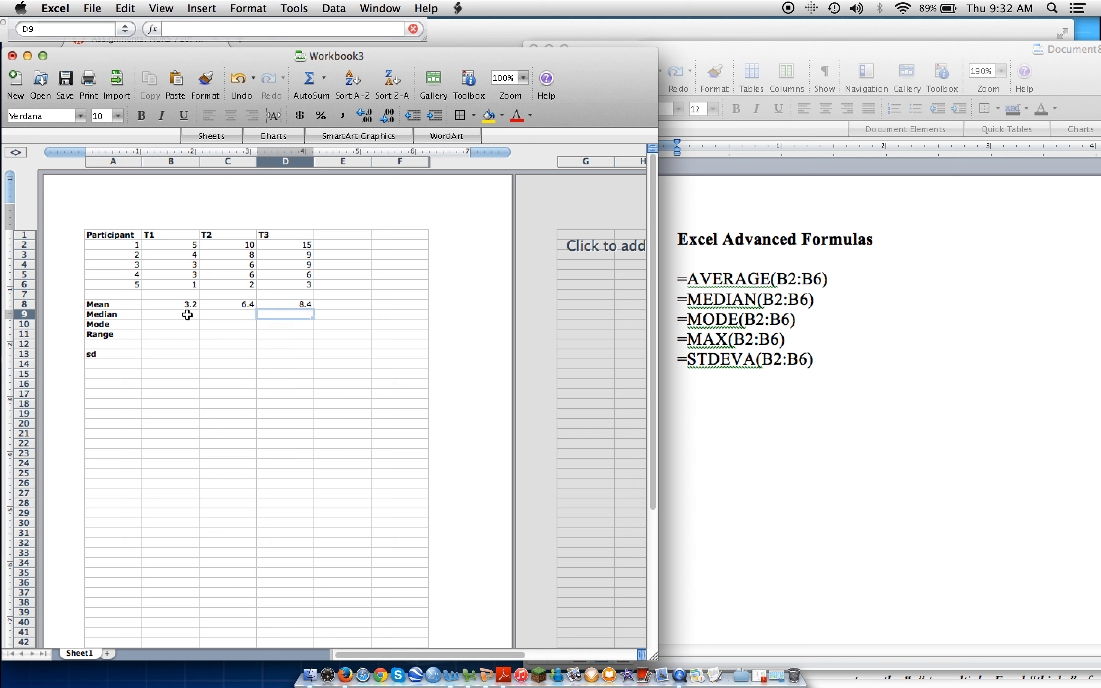
- Enter the formula =MEDIAN(B2:B6) in B9 for the T1 median
key(Left)
key(Left)
key(Left)
click(188, 315)
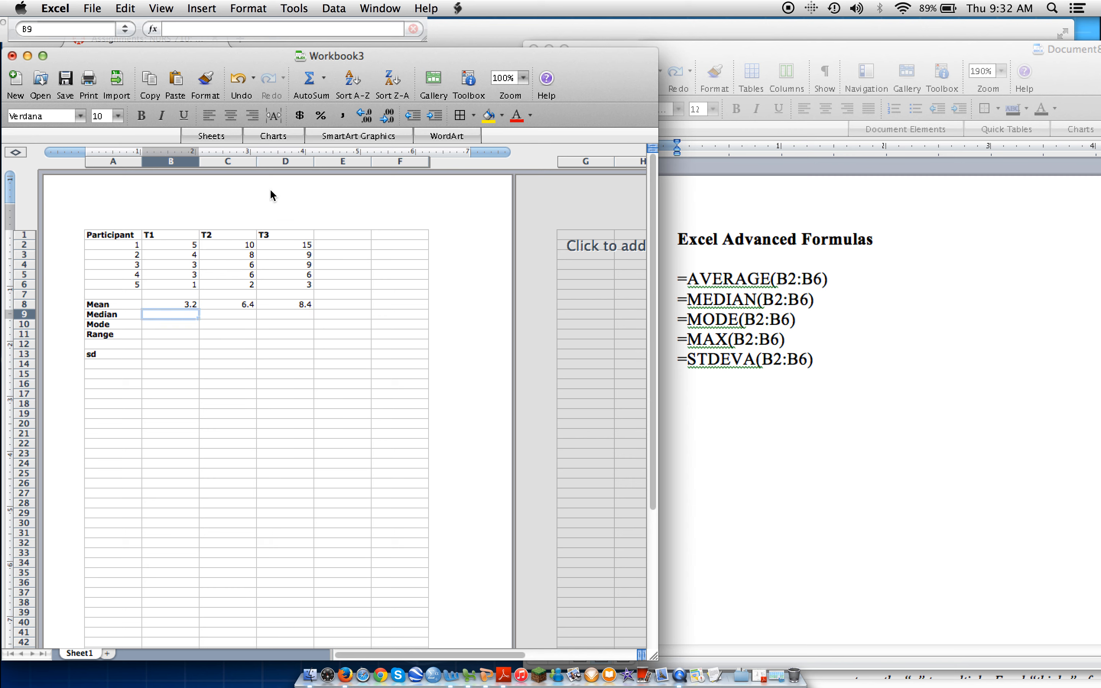
click(182, 29)
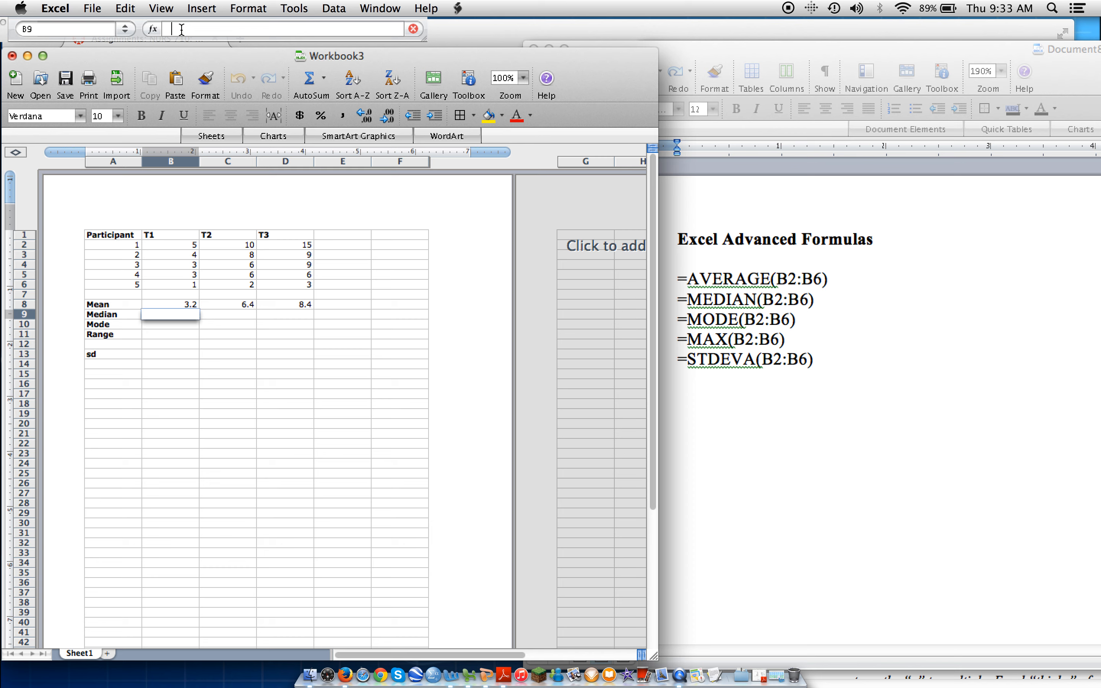
text(=ME)
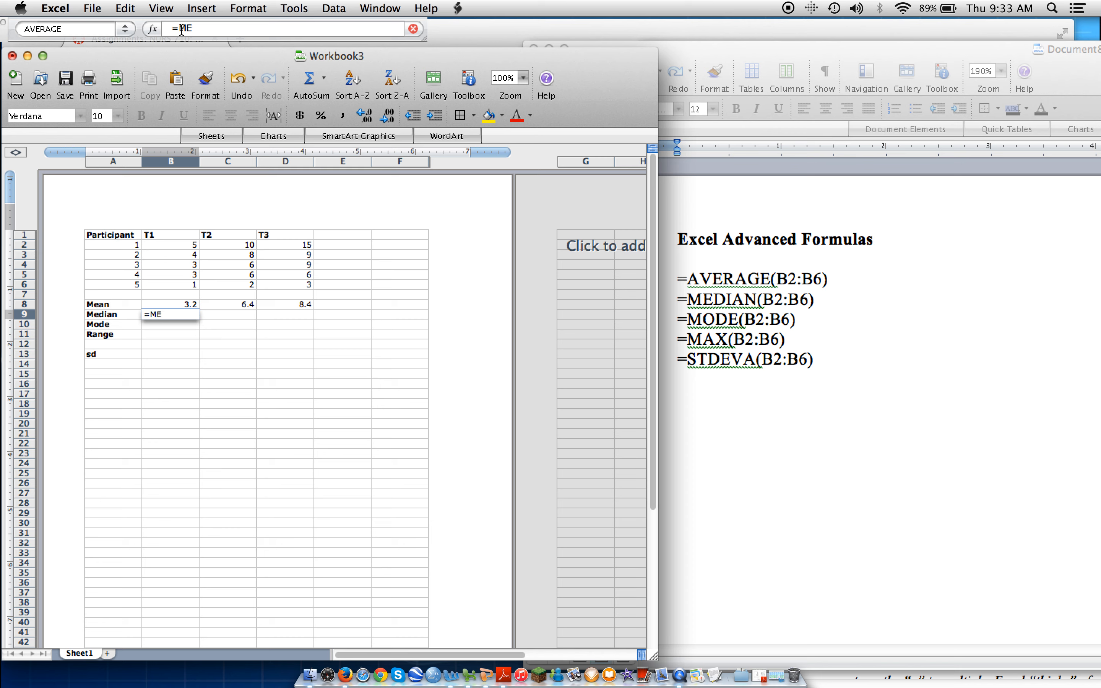
text(DIAN(B2:B6)
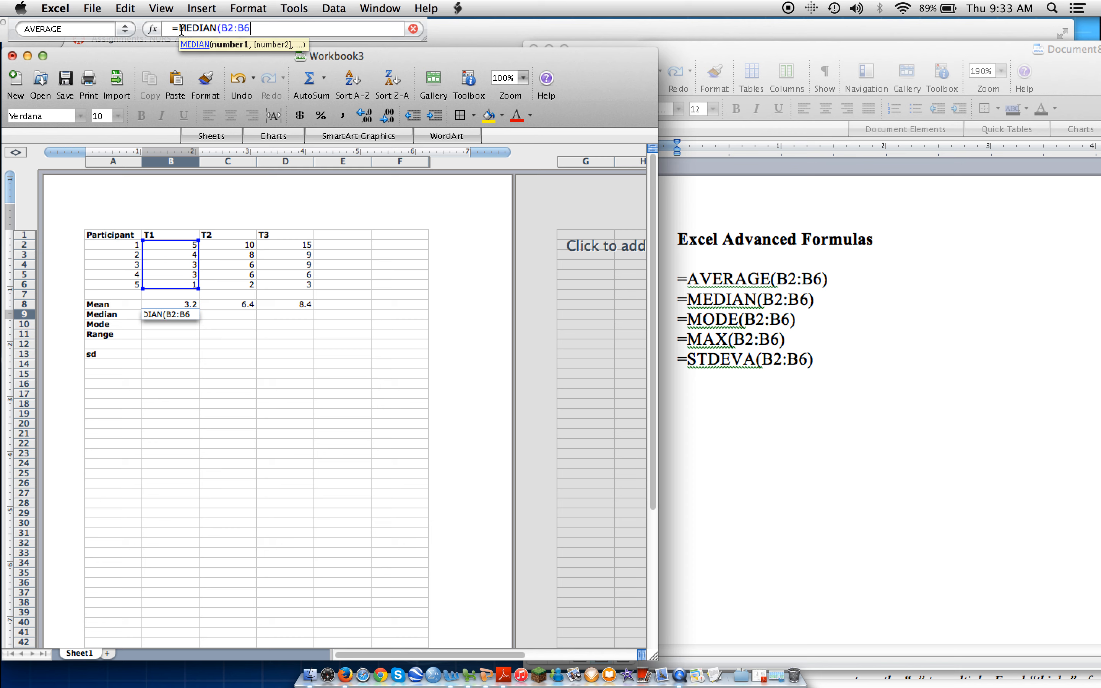
key(Return)
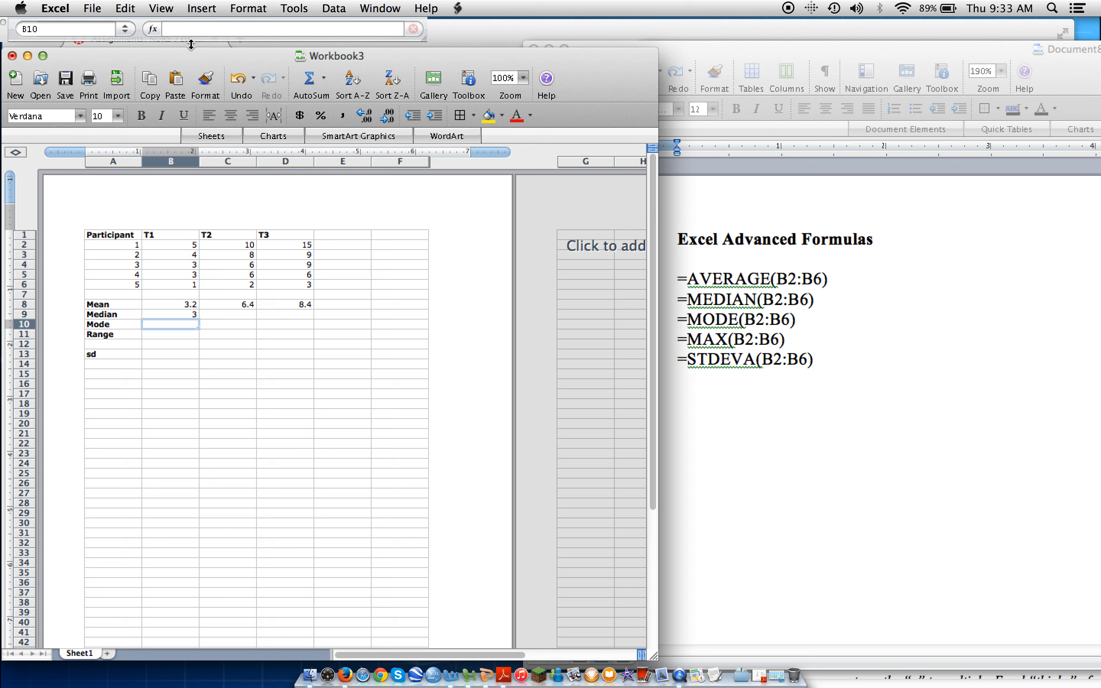
- Copy the T1 median formula from B9 across to C9 and D9
click(182, 314)
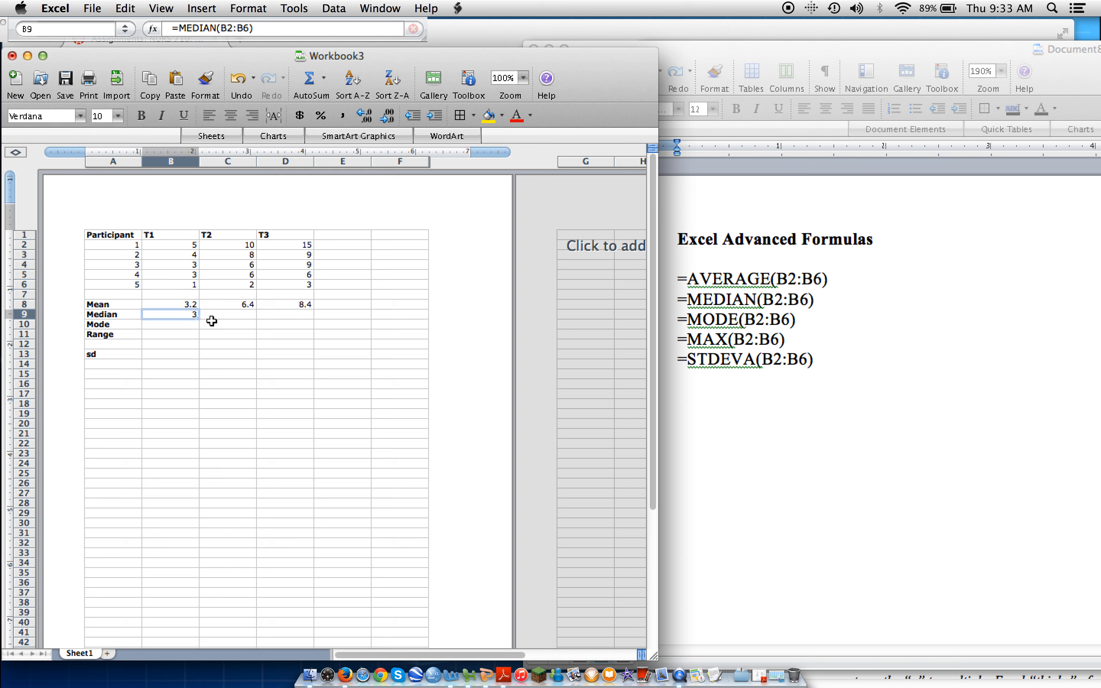
drag(200, 319, 297, 315)
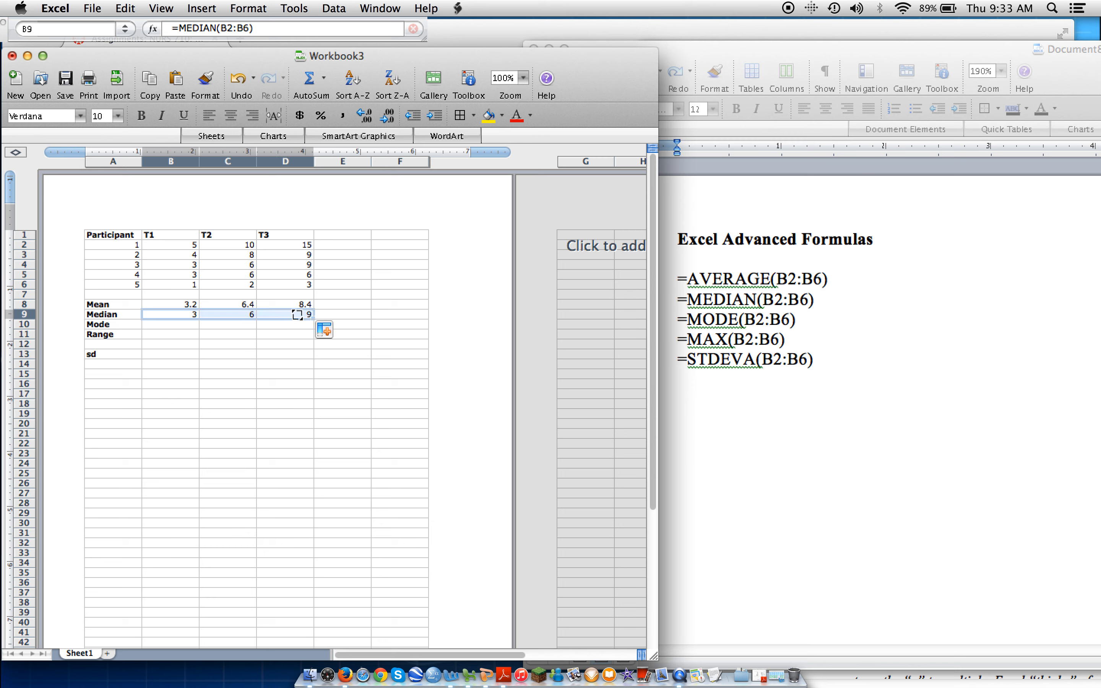
- Enter =MODE(B2:B6) in B10 for the T1 mode and copy it across to C10 and D10
click(168, 323)
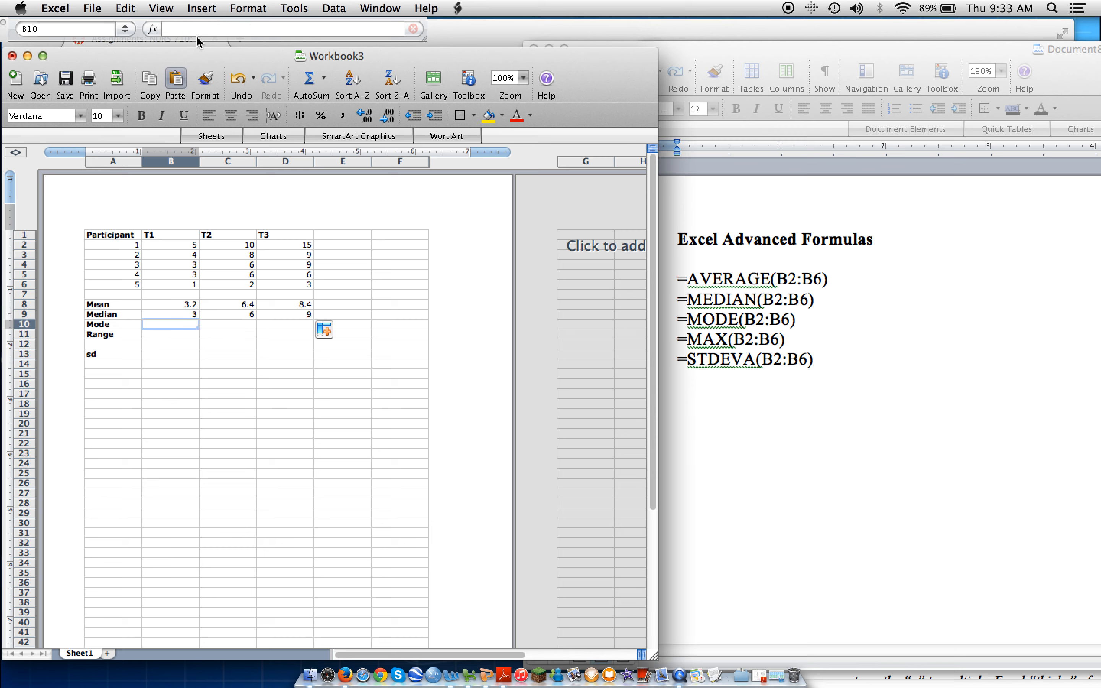
click(173, 28)
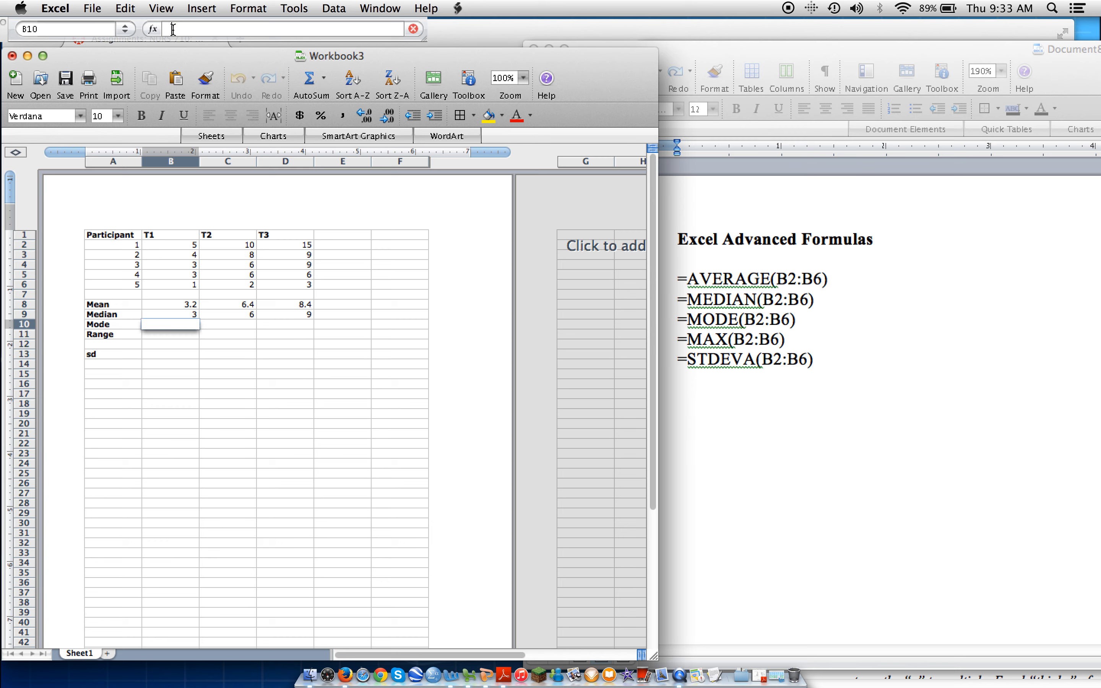
text(=MODE)
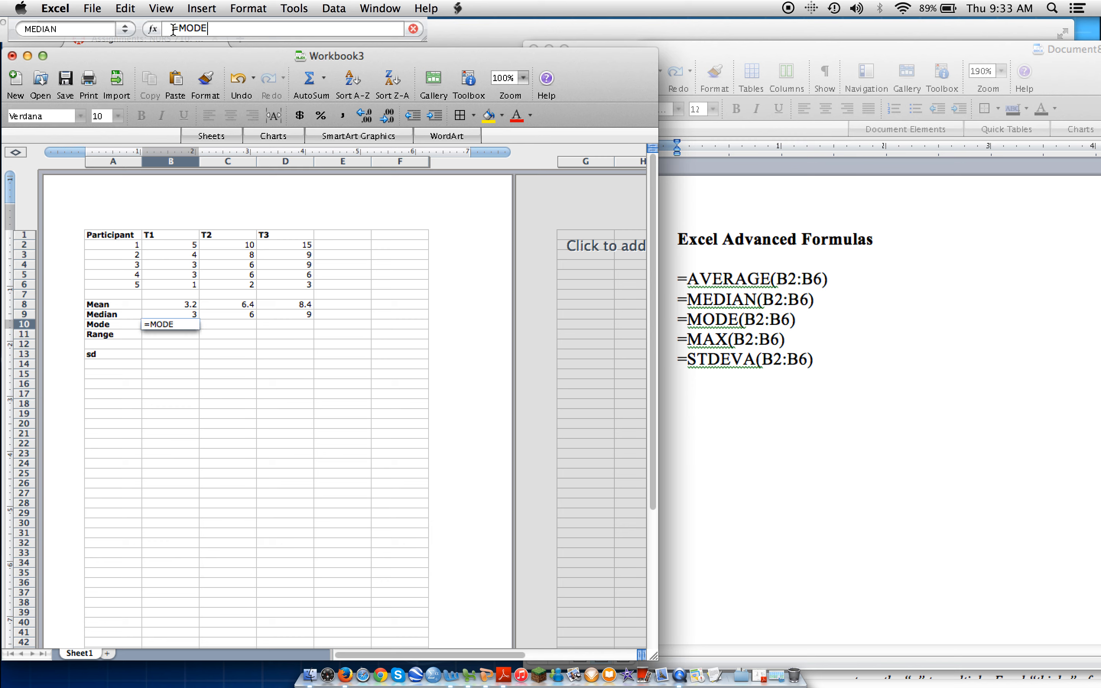
text((B2:B6)
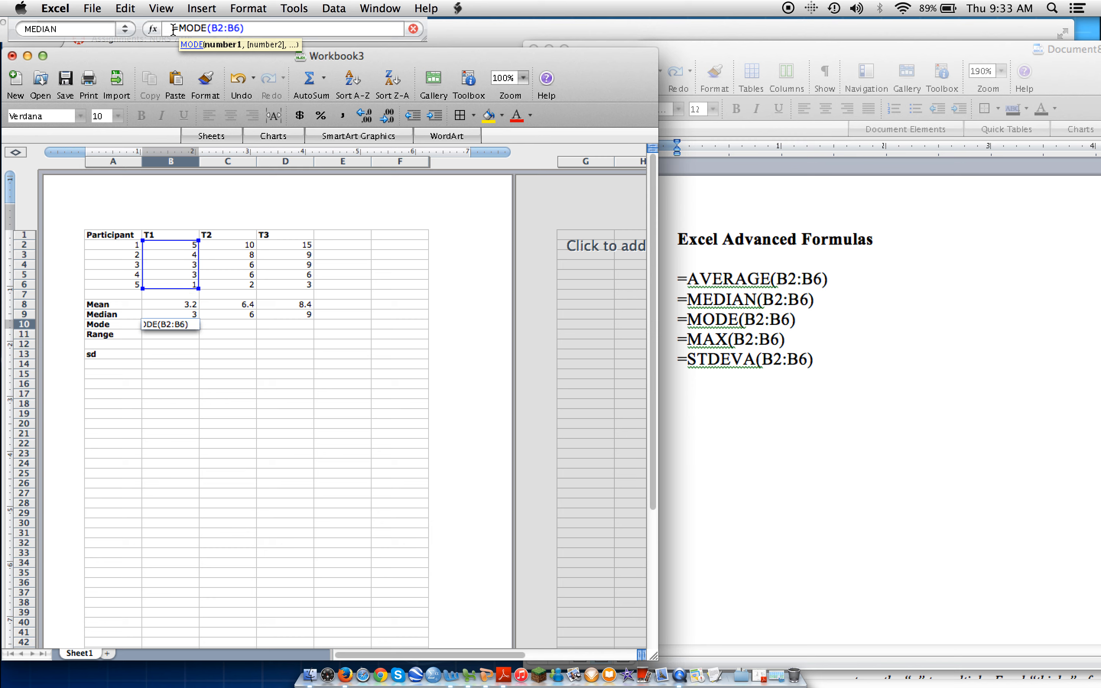
key(Return)
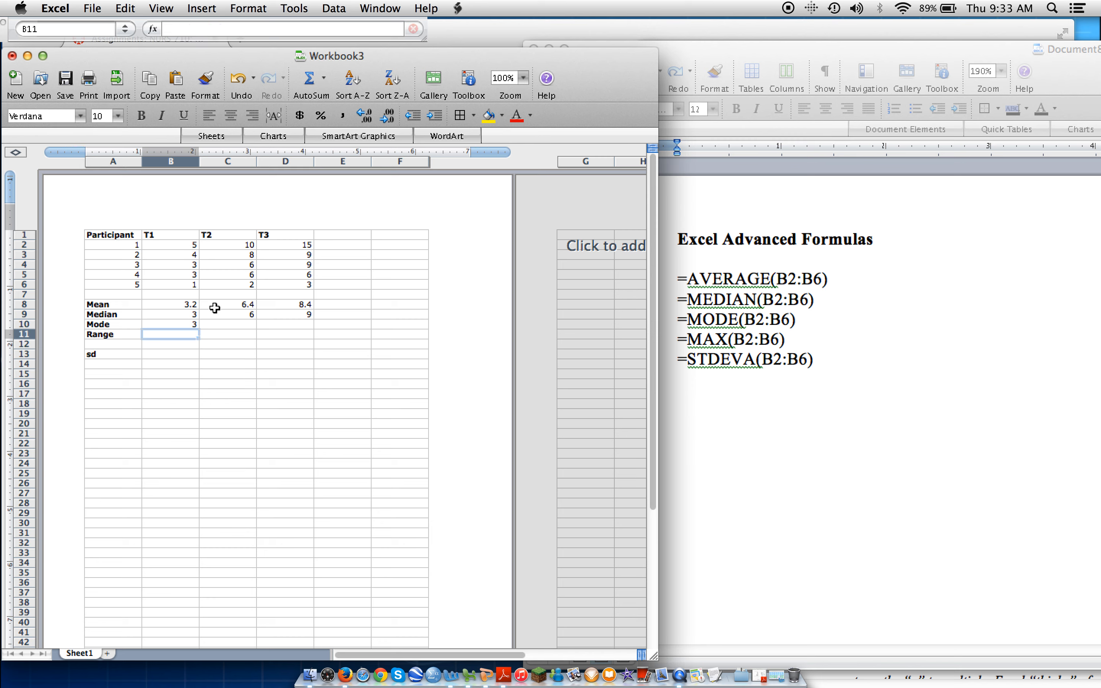
click(187, 324)
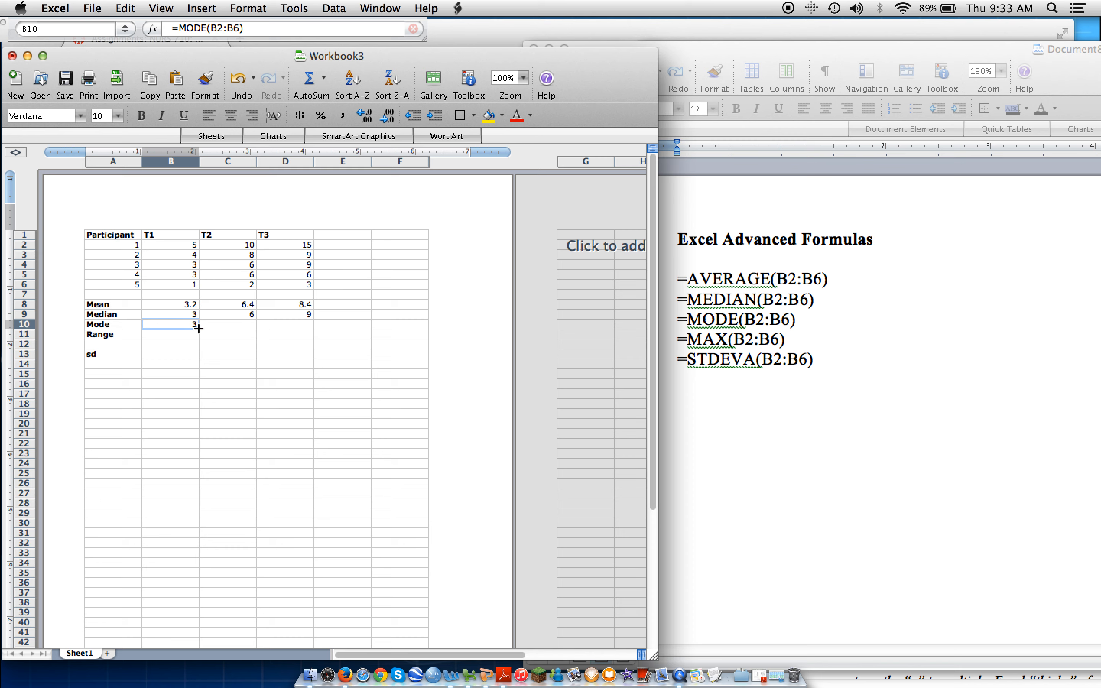
drag(198, 329, 288, 329)
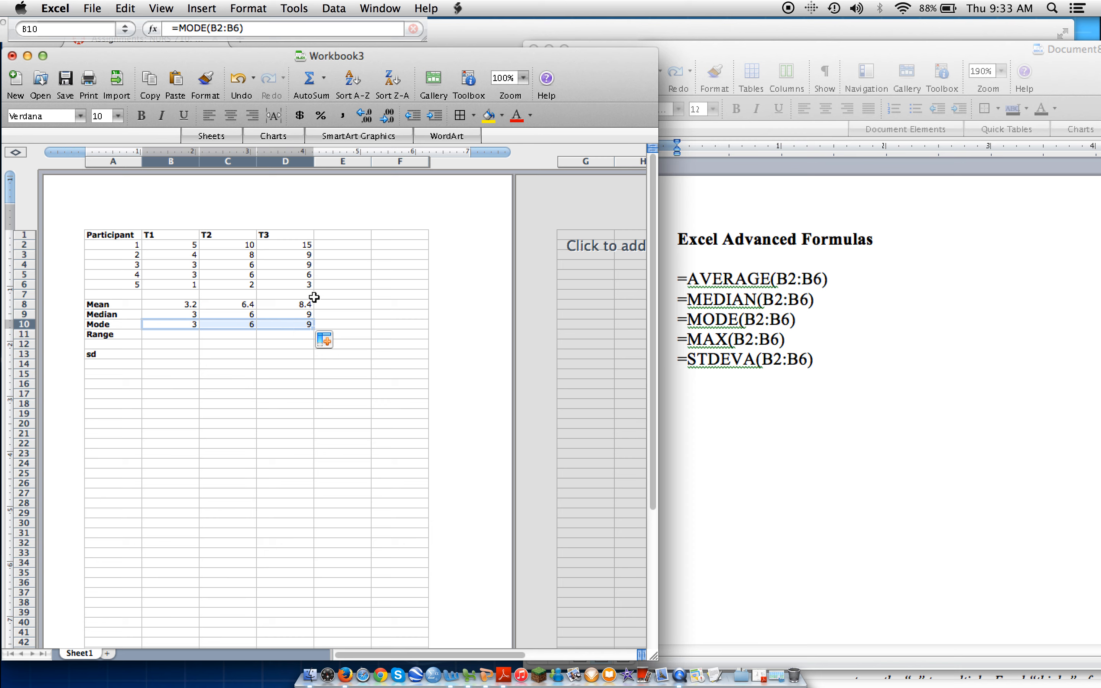
- Change participant 4's T1 score in B5 to 2 to test the mode formula without repeated values
click(191, 275)
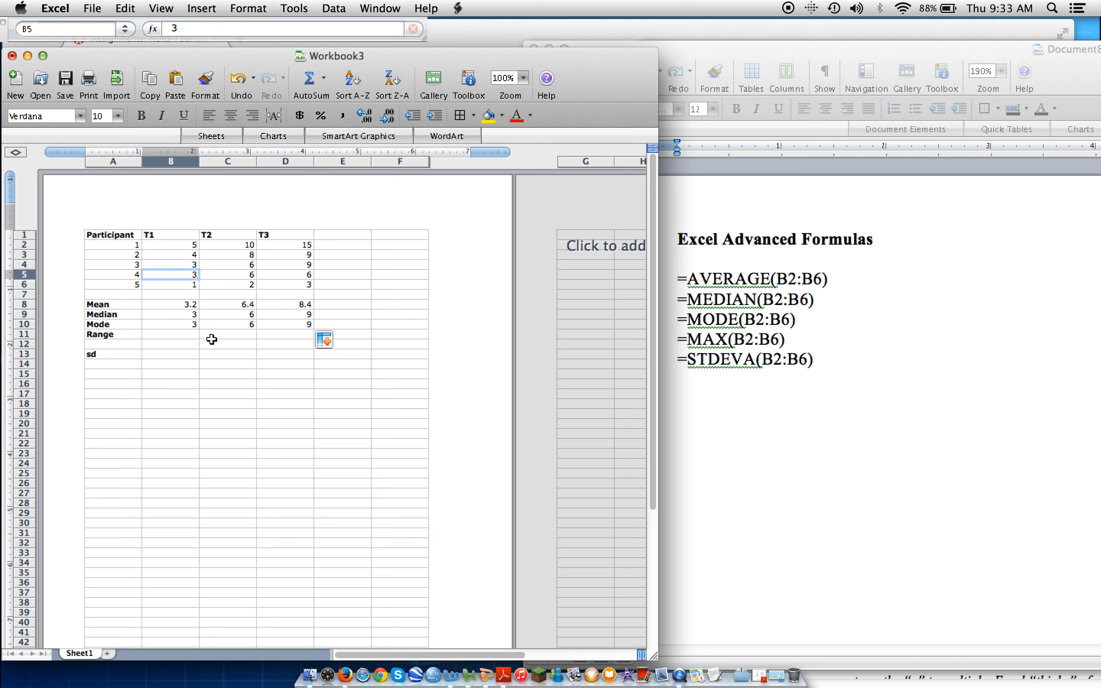
text(2)
key(Return)
key(Return)
key(Return)
key(Return)
key(Return)
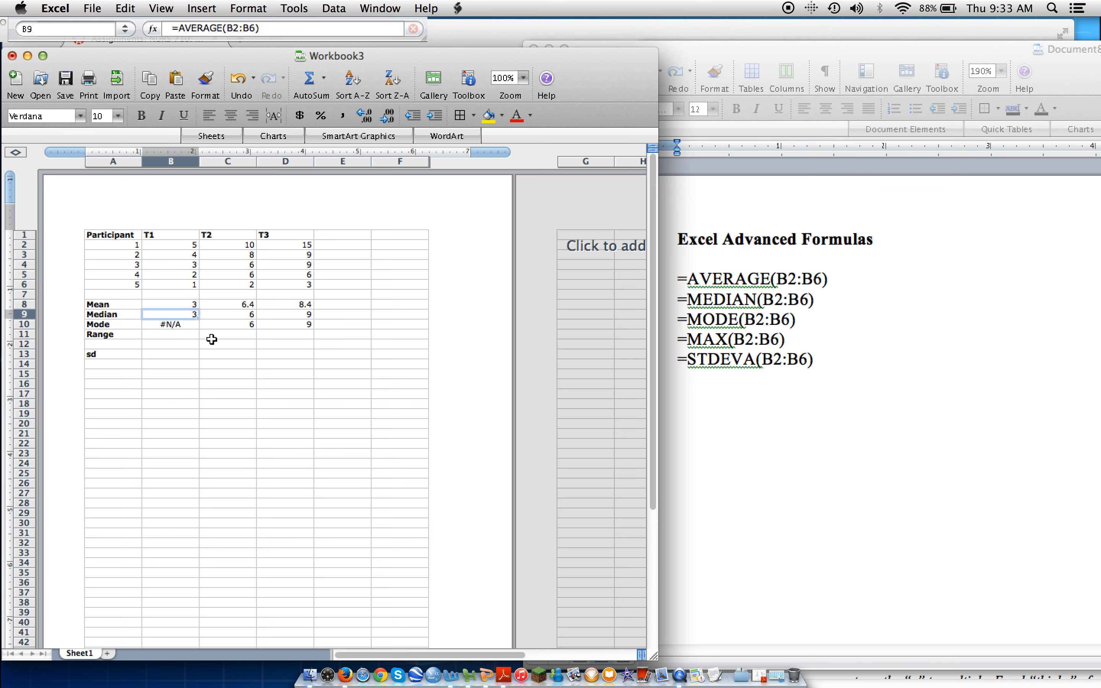
- Restore participant 4's T1 score in B5 to 3
key(Up)
key(Up)
key(Up)
key(Up)
key(Up)
key(Up)
key(Up)
key(Up)
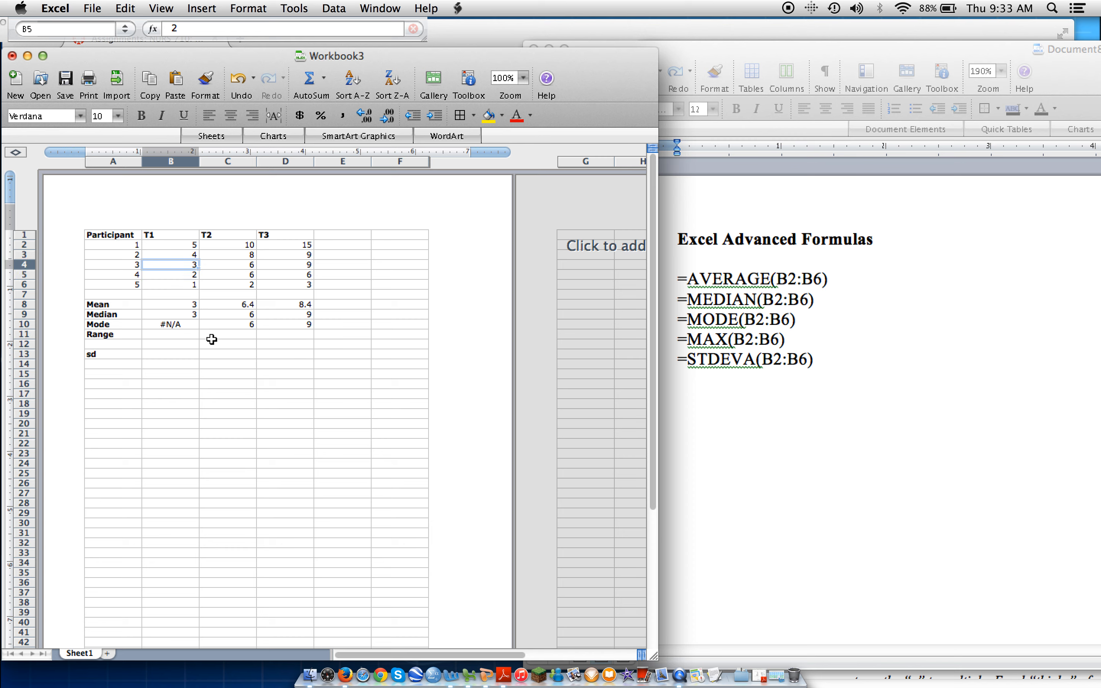
key(Down)
key(Down)
key(Down)
text(3)
key(Return)
key(Return)
key(Return)
key(Return)
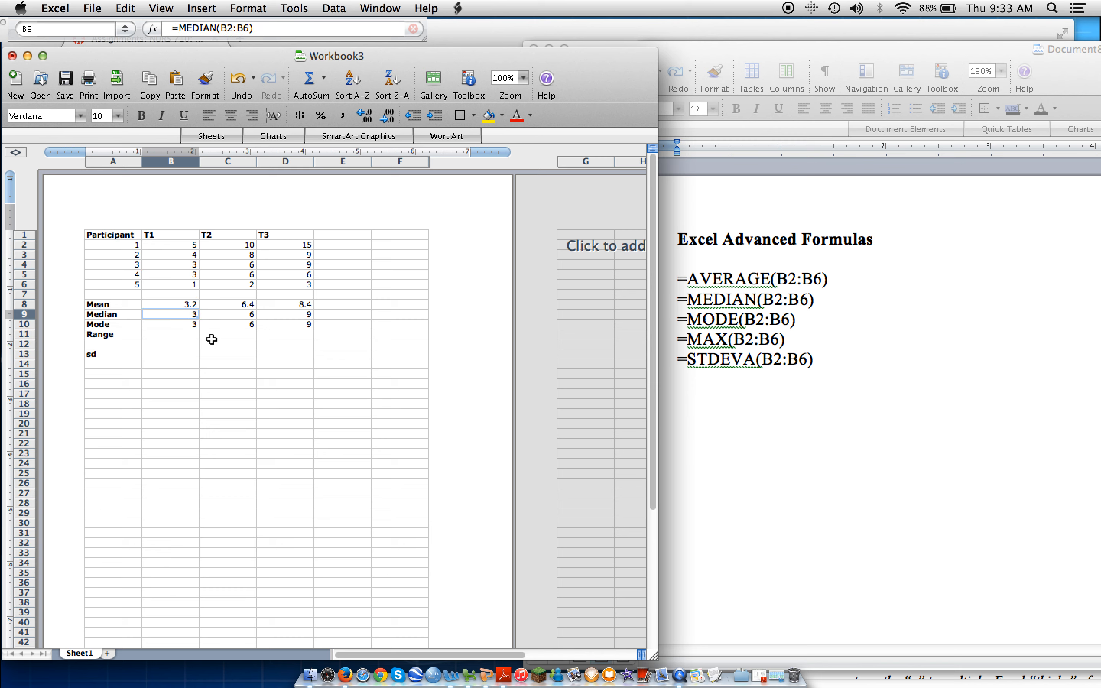
- Enter =MAX(B2:B6) in B11 on the Range row and copy it across to C11 and D11
key(Down)
key(Down)
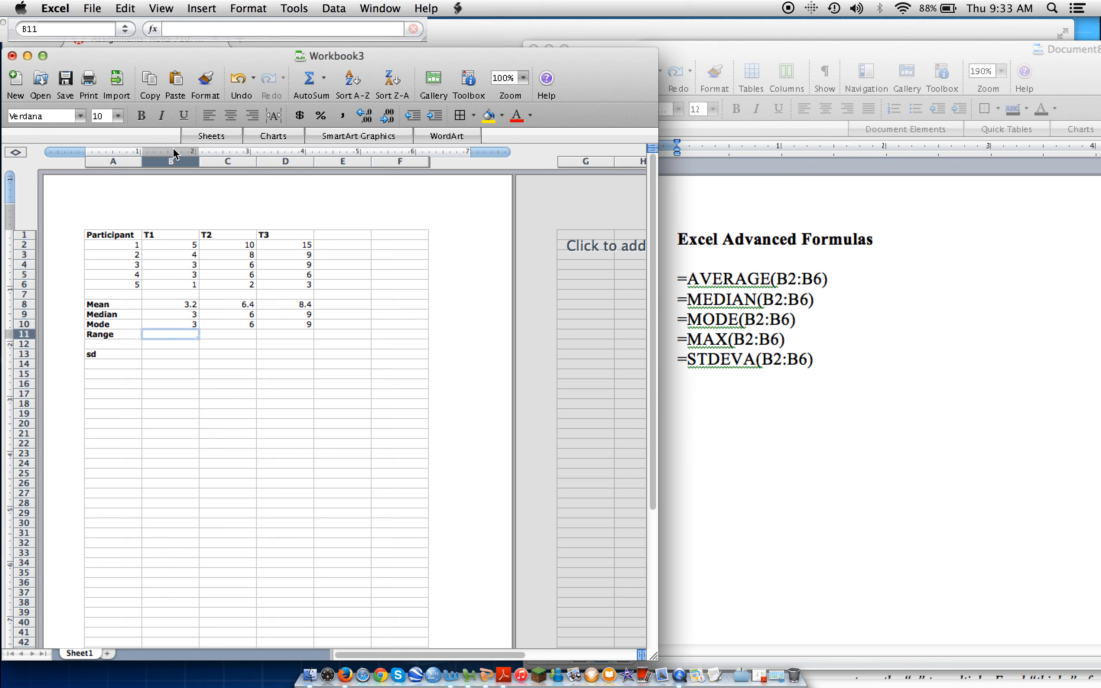
click(175, 30)
text(=)
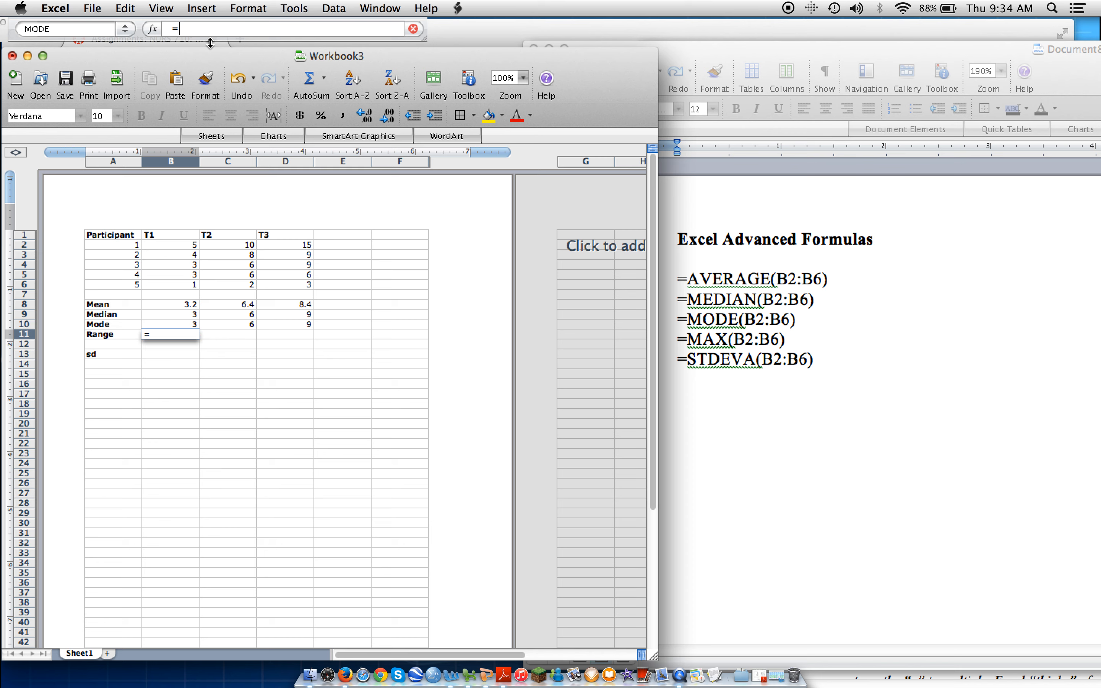
text(MAX(B)
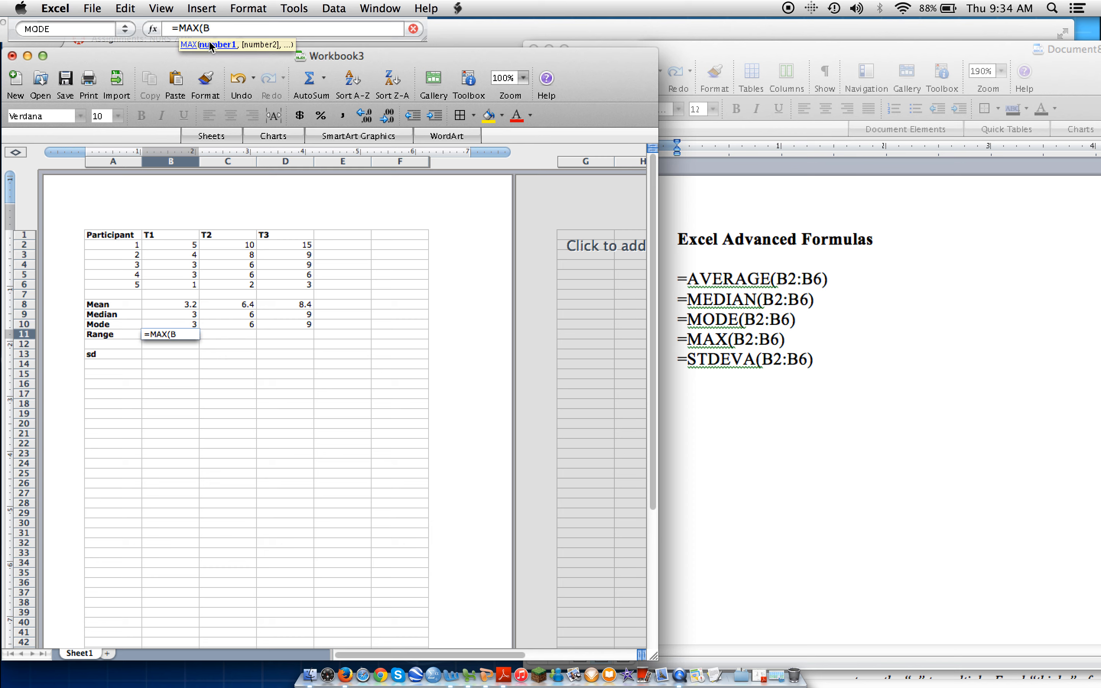
text(2:b6)
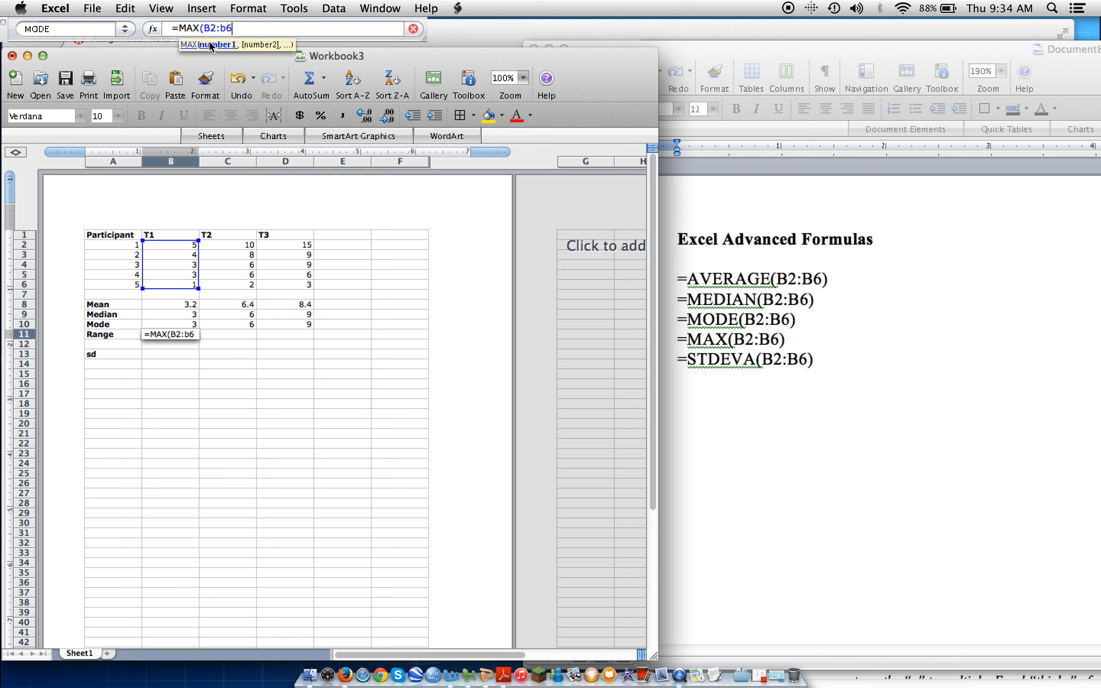
key(Return)
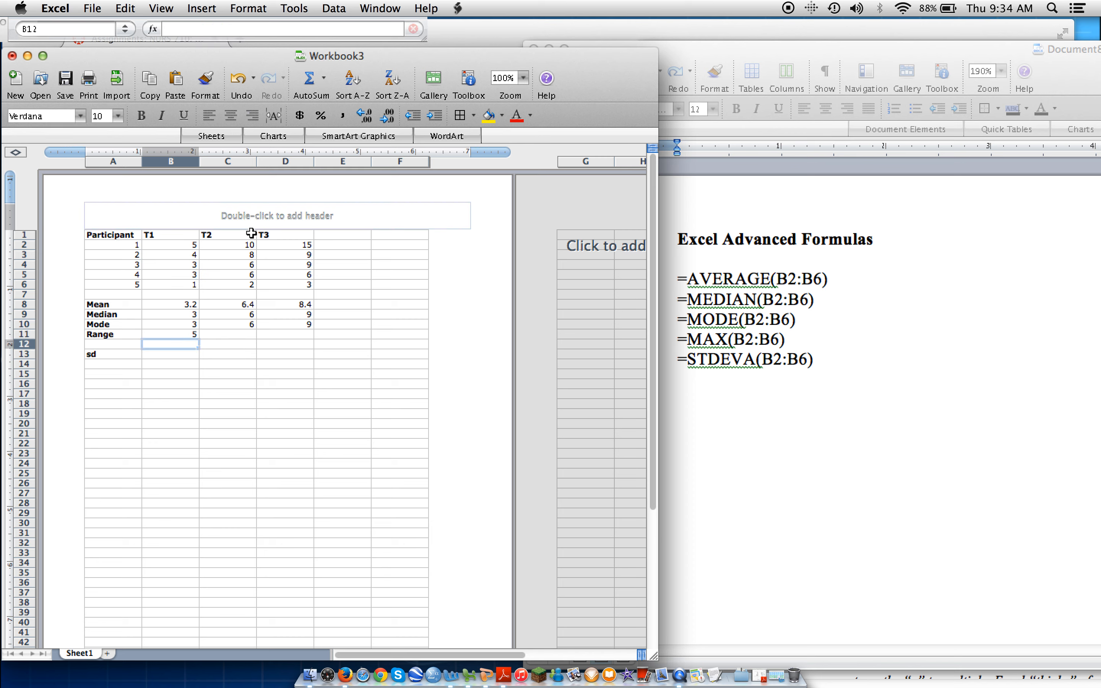
click(186, 336)
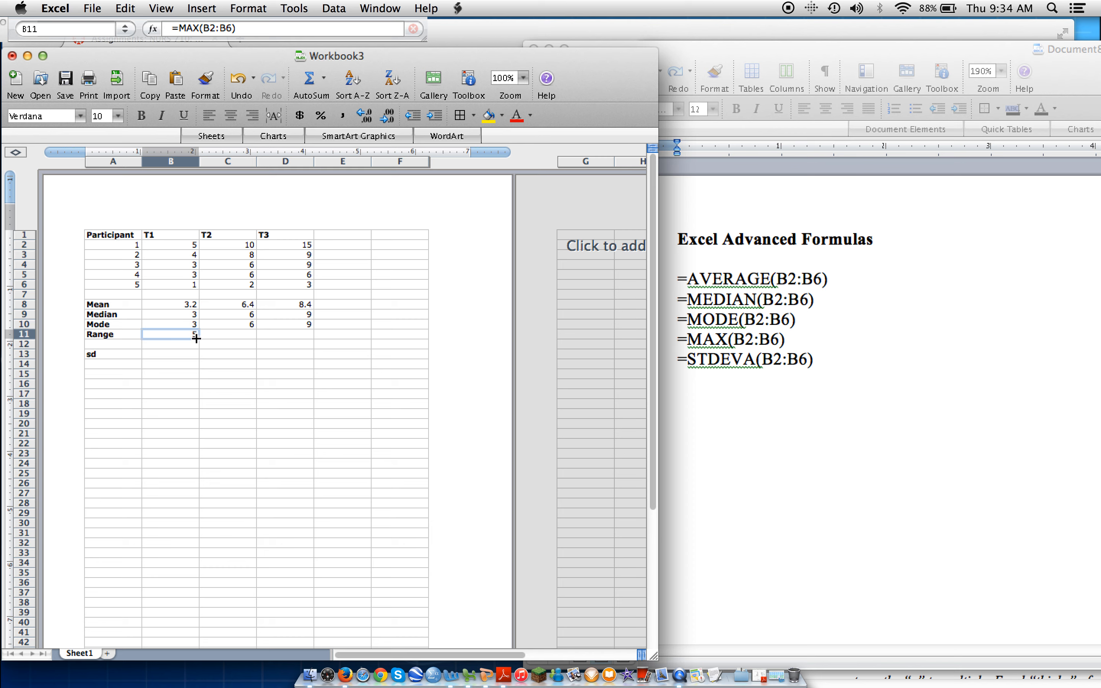
drag(222, 342, 289, 341)
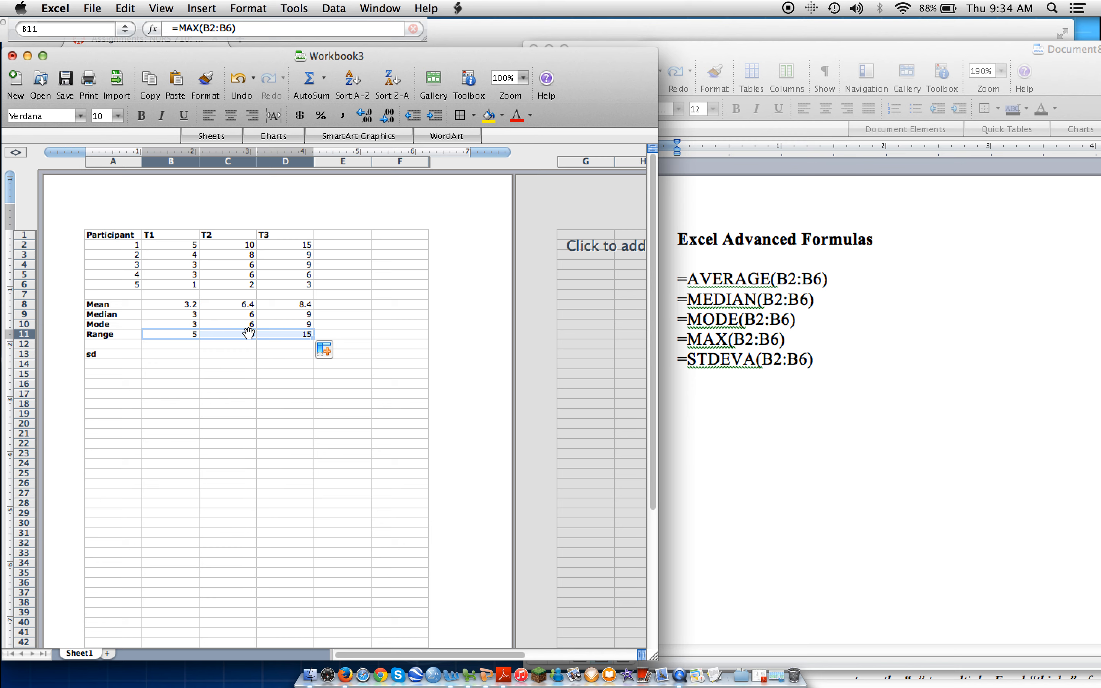
- Enter =MIN(B2:B6) in B12 below the T1 maximum and copy it across to C12 and D12
click(177, 344)
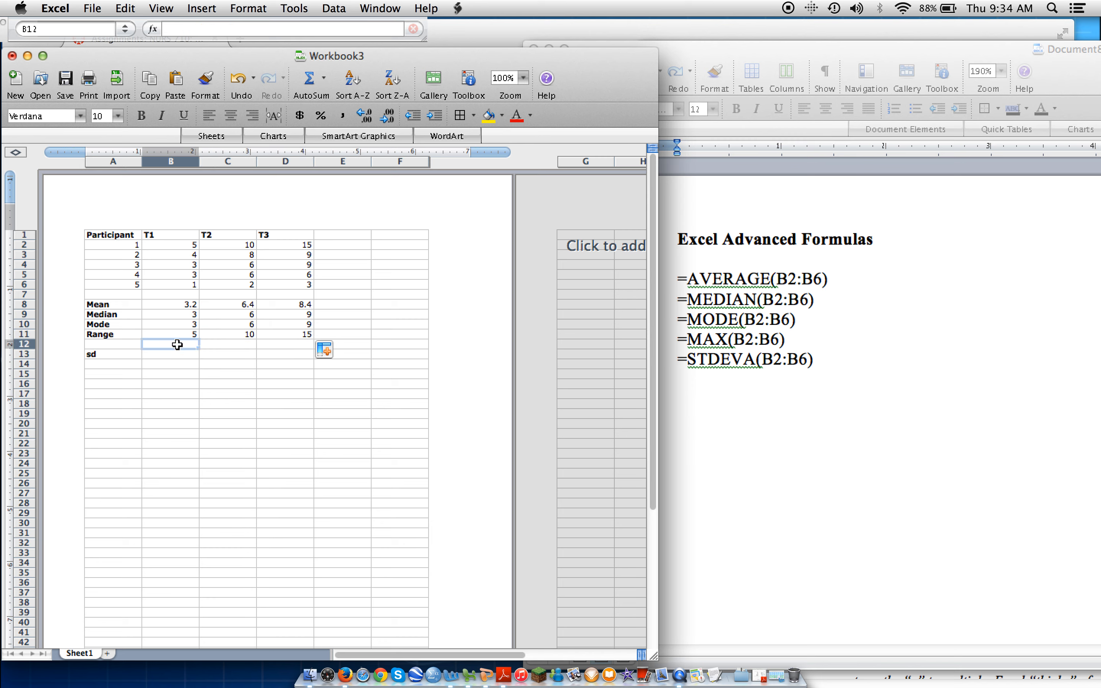
click(175, 29)
text(=)
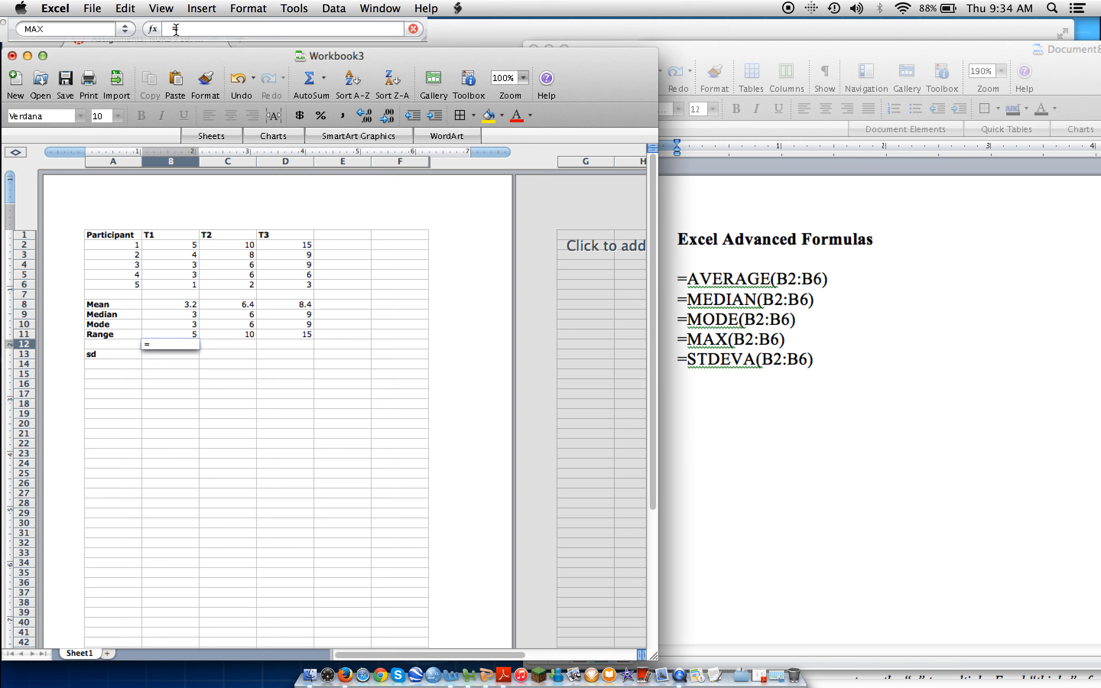
text(MIN(B2:B6)
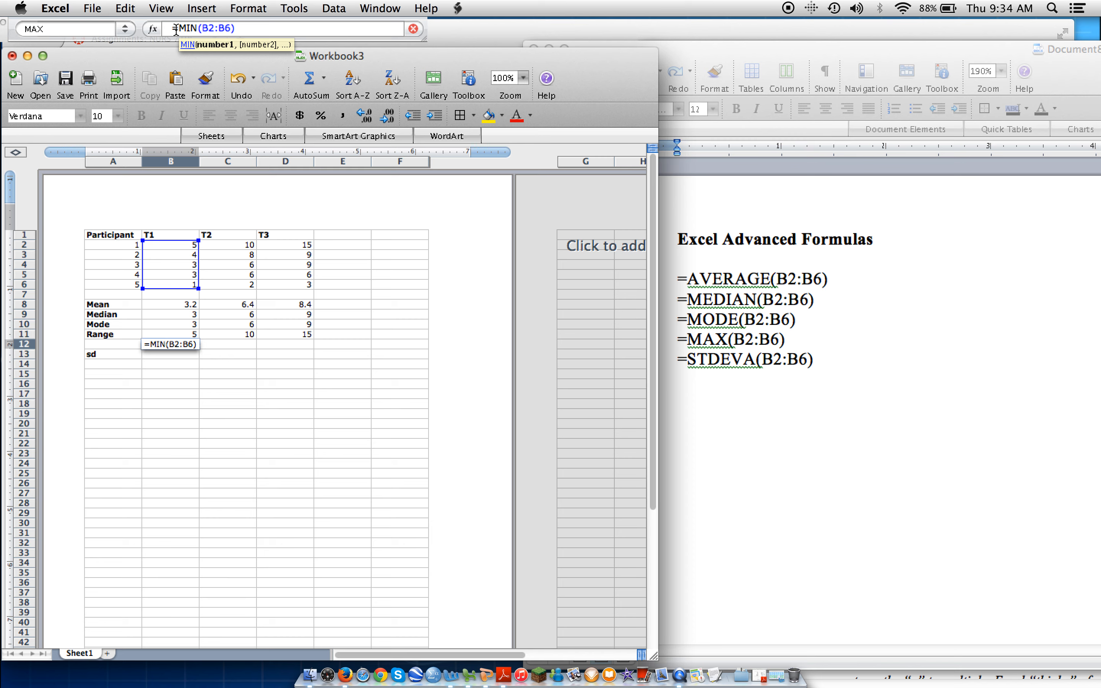
text())
key(Return)
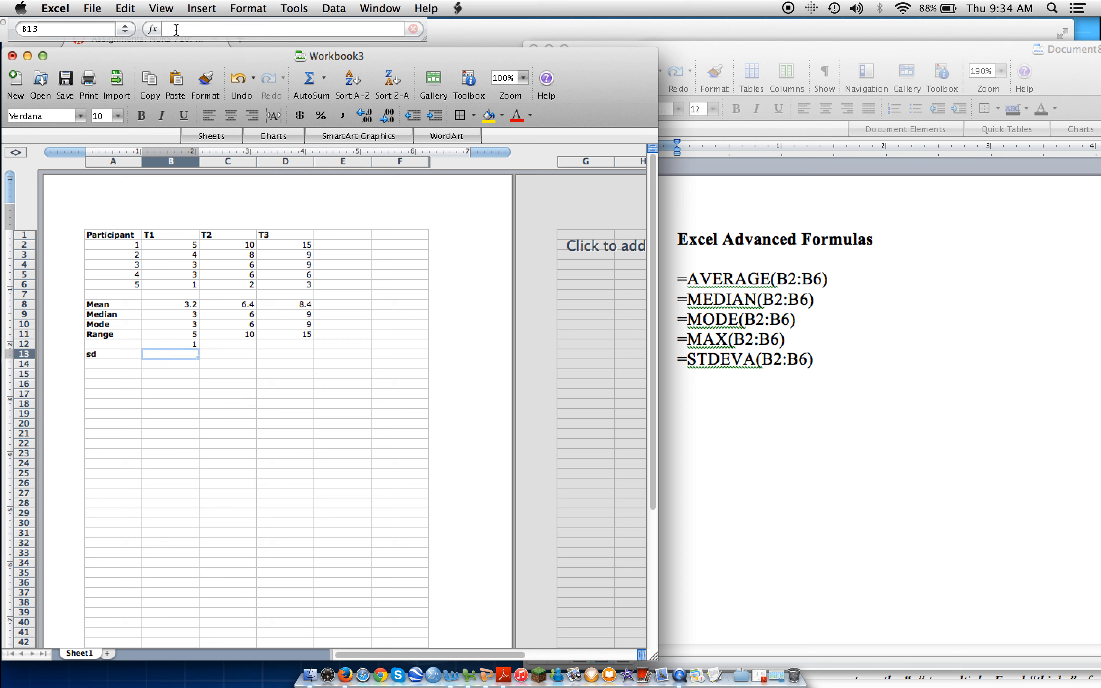
click(177, 344)
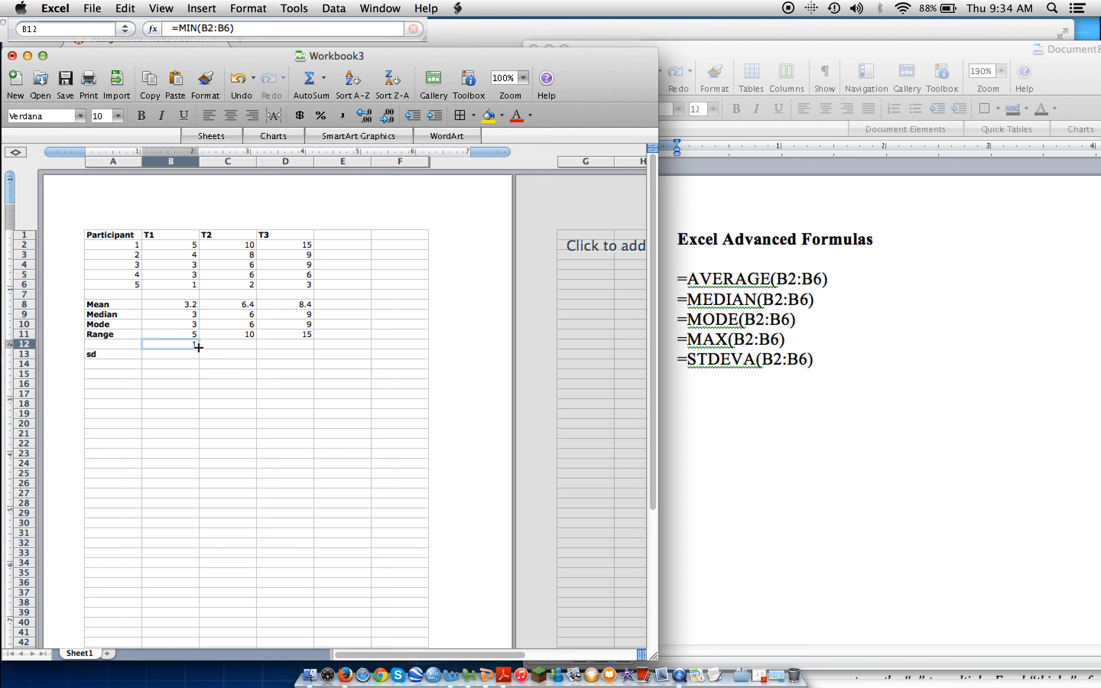
drag(199, 348, 288, 347)
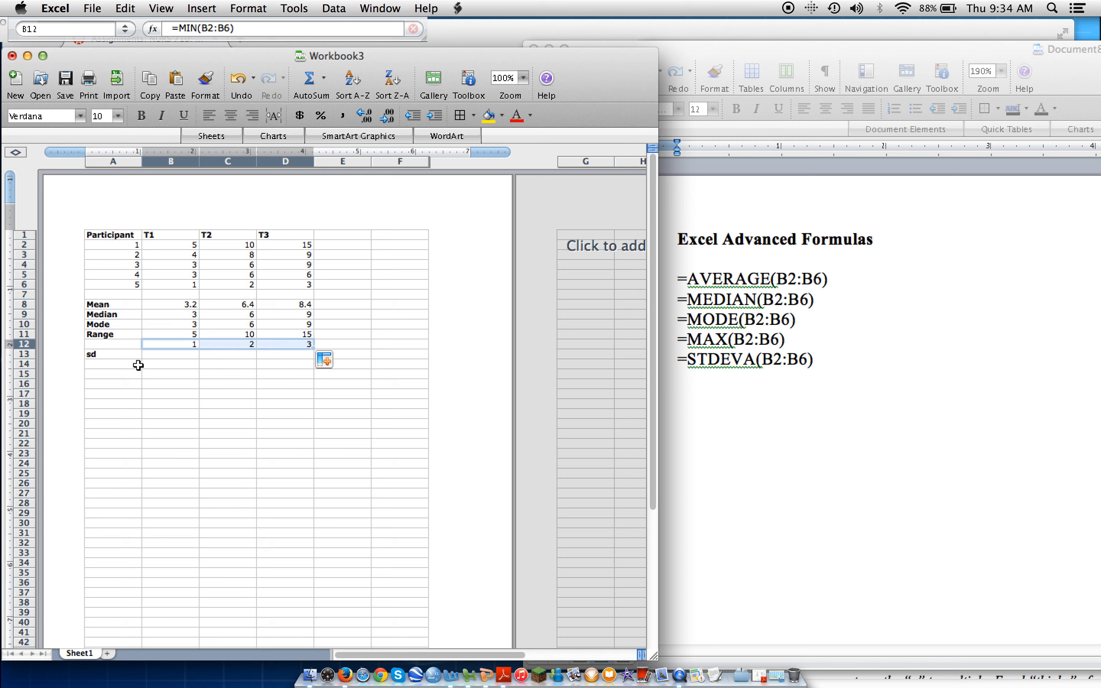
- Enter =STDEV(B2:B6) in B13 for the T1 standard deviation and copy it across to C13 and D13
click(162, 356)
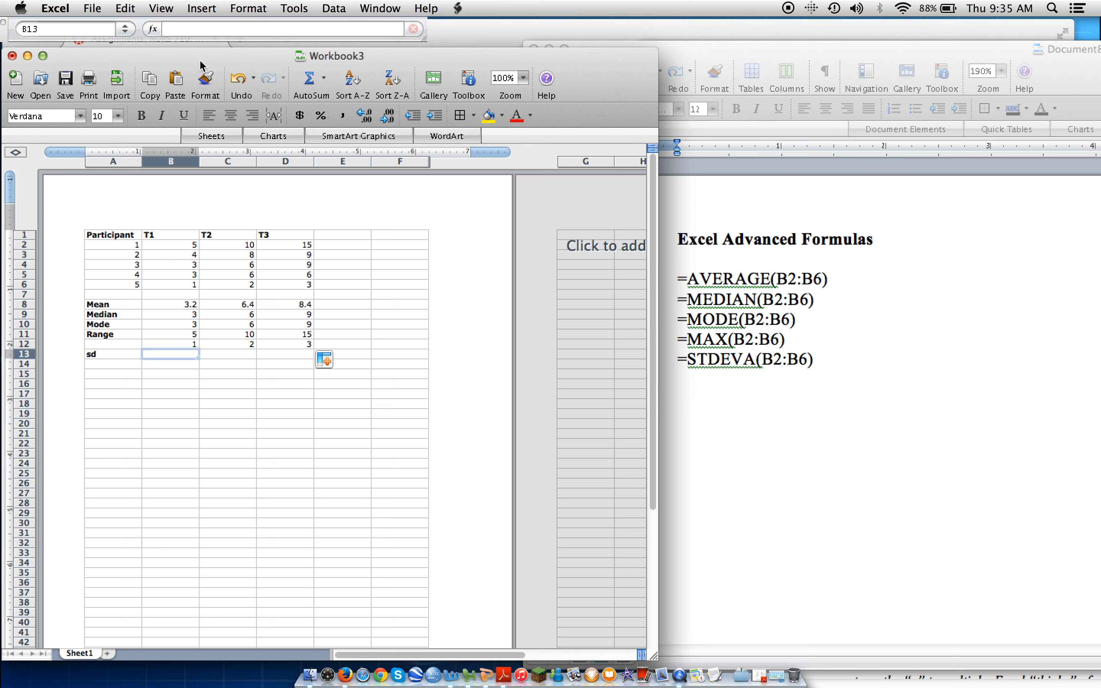
click(174, 33)
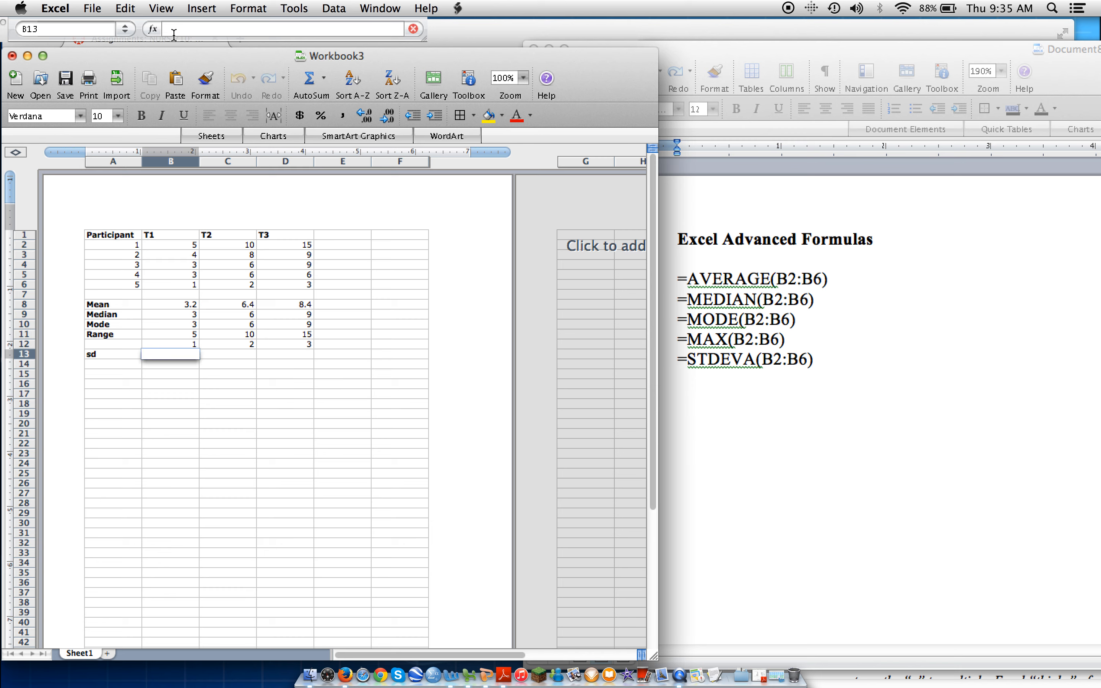
text(=)
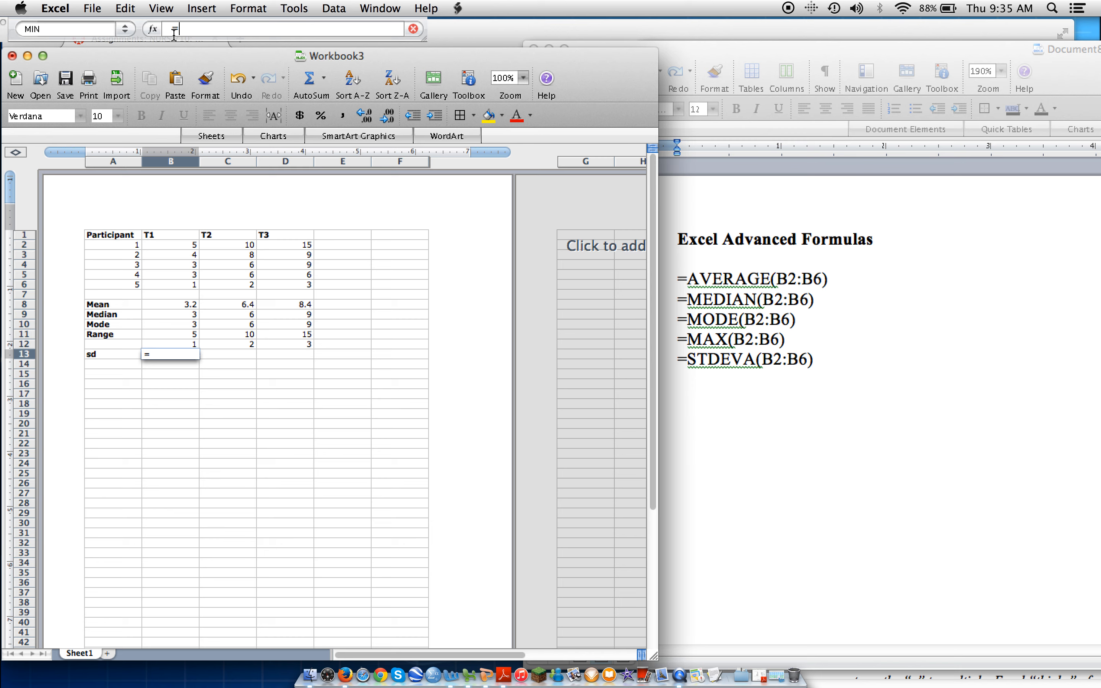
text(STDEV()
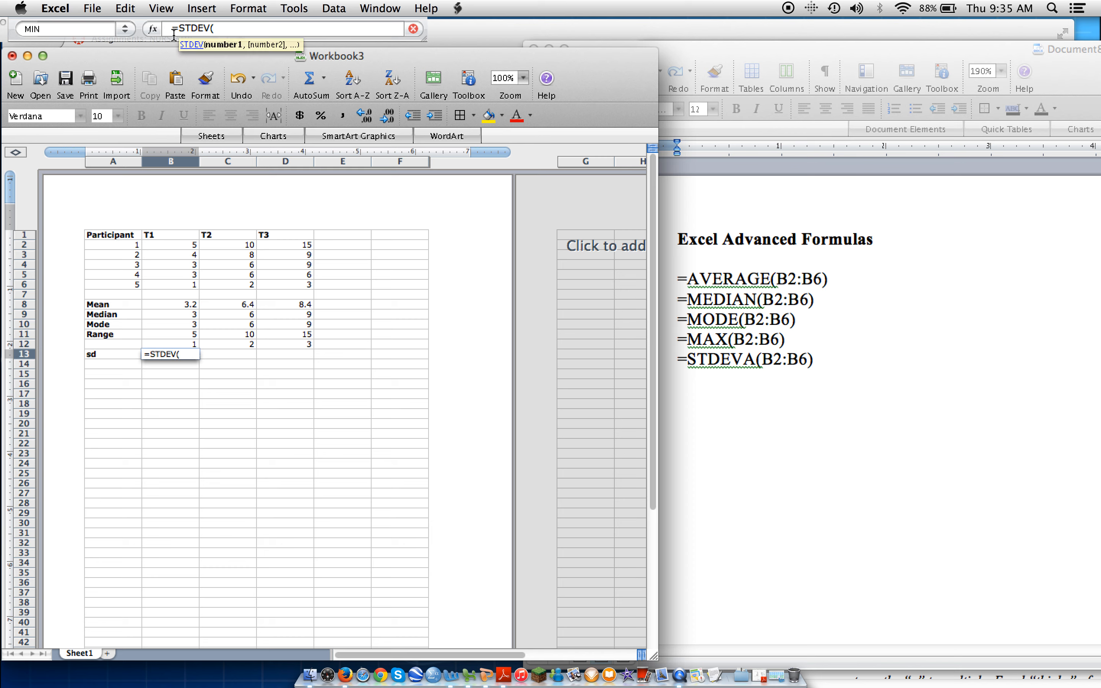
text(B2:B6)
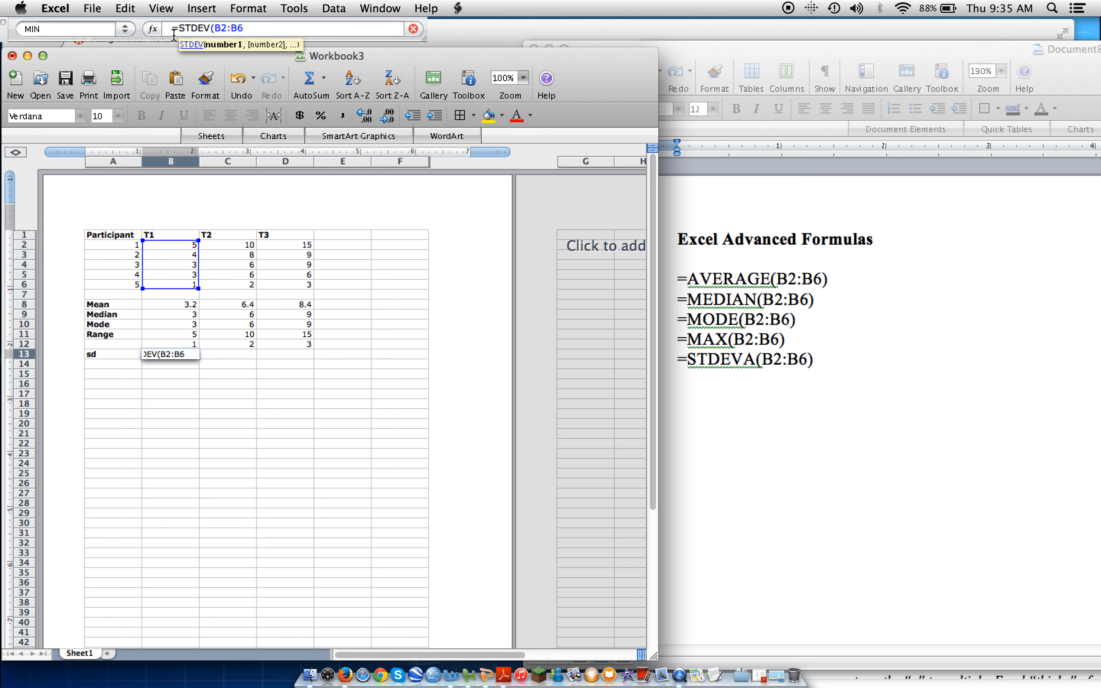
text())
key(Return)
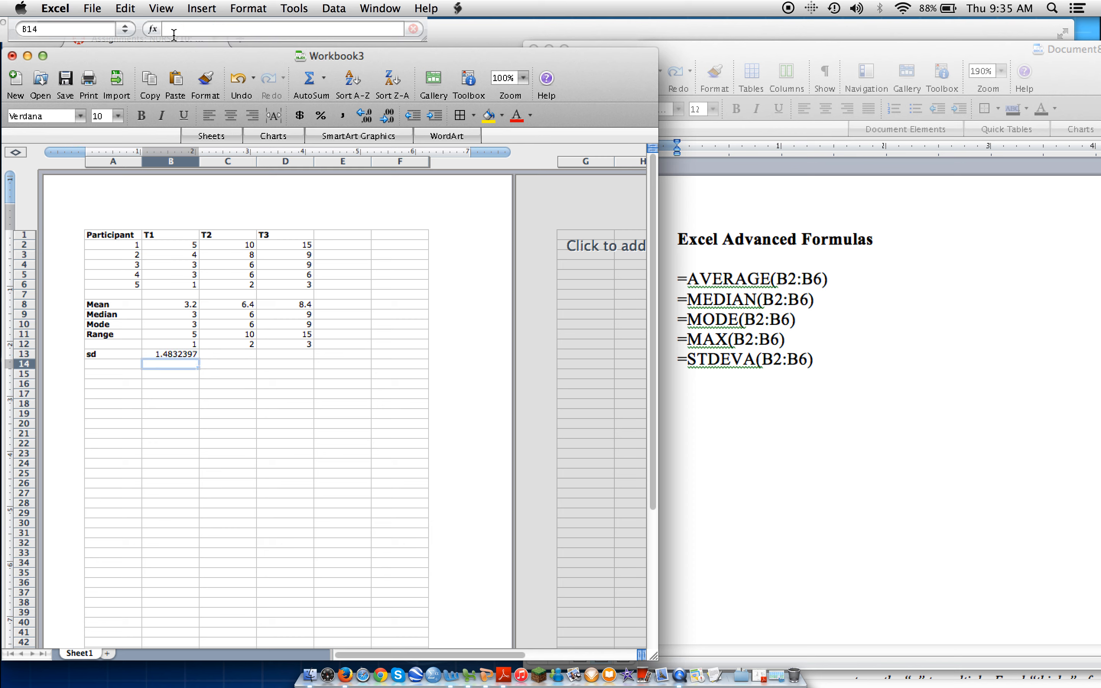
click(190, 356)
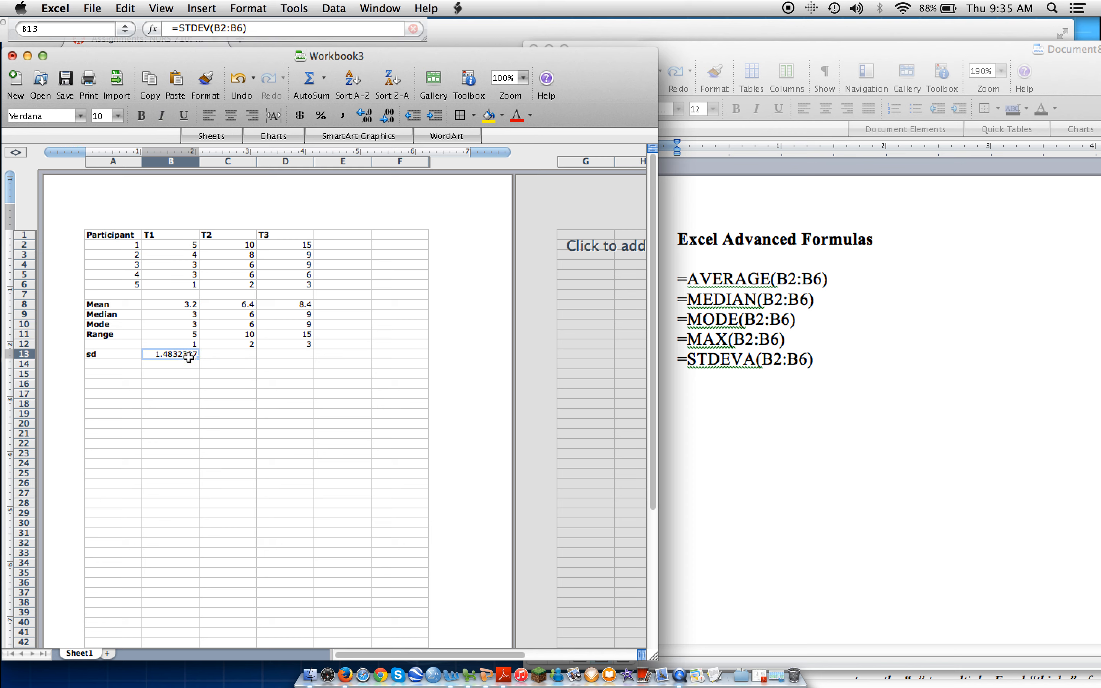
drag(195, 358, 290, 360)
click(273, 404)
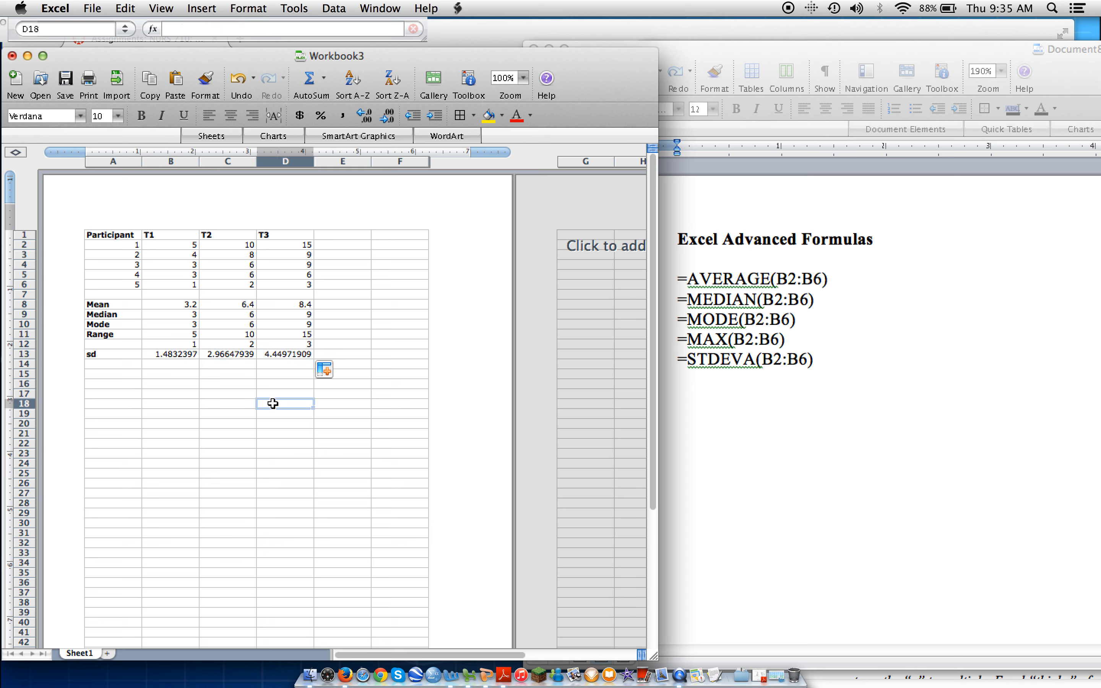